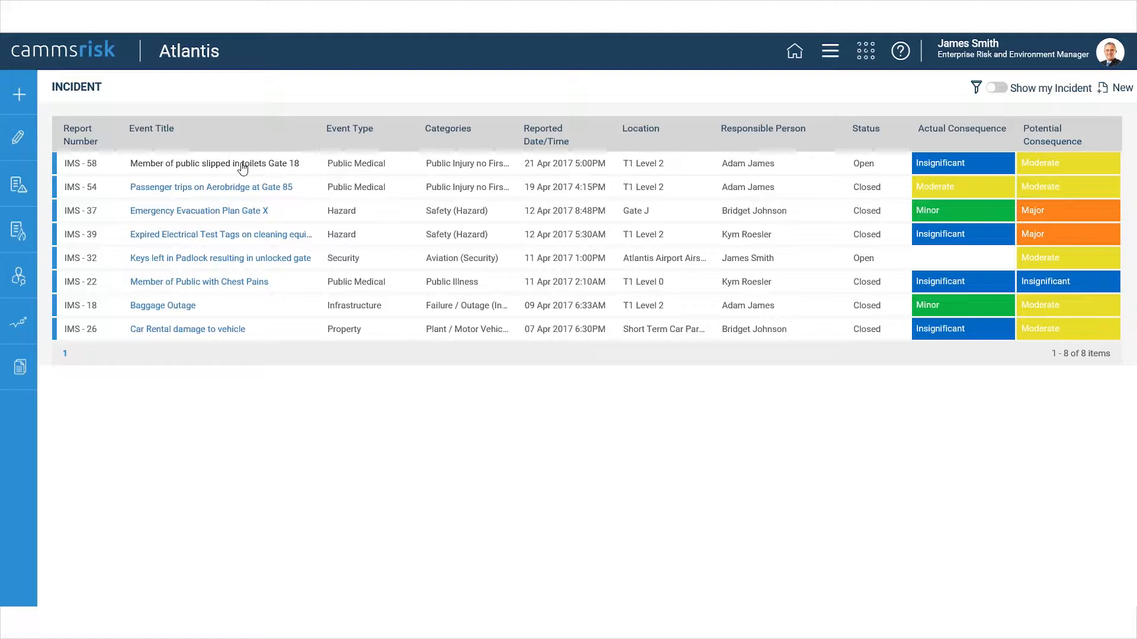
Open the incident "Member of public slipped in toilets Gate 18" and look through its details.
left_click(243, 167)
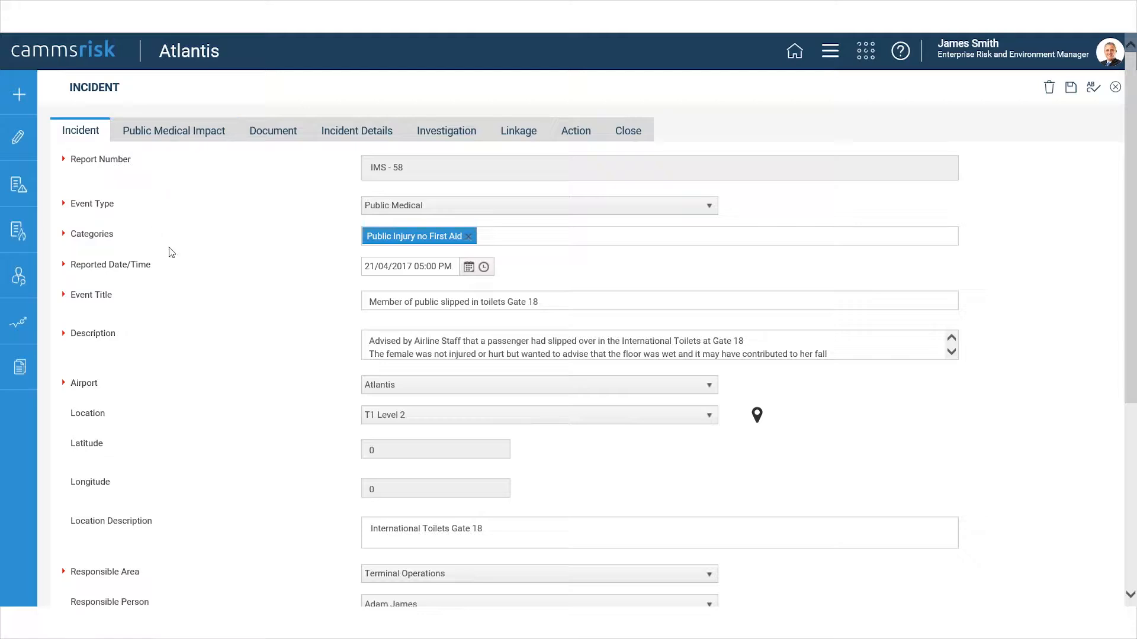
scroll(173, 266, "down", 2)
scroll(172, 266, "up", 2)
Add the Public Illness and Public First Aid categories to the incident.
left_click(514, 240)
left_click(553, 296)
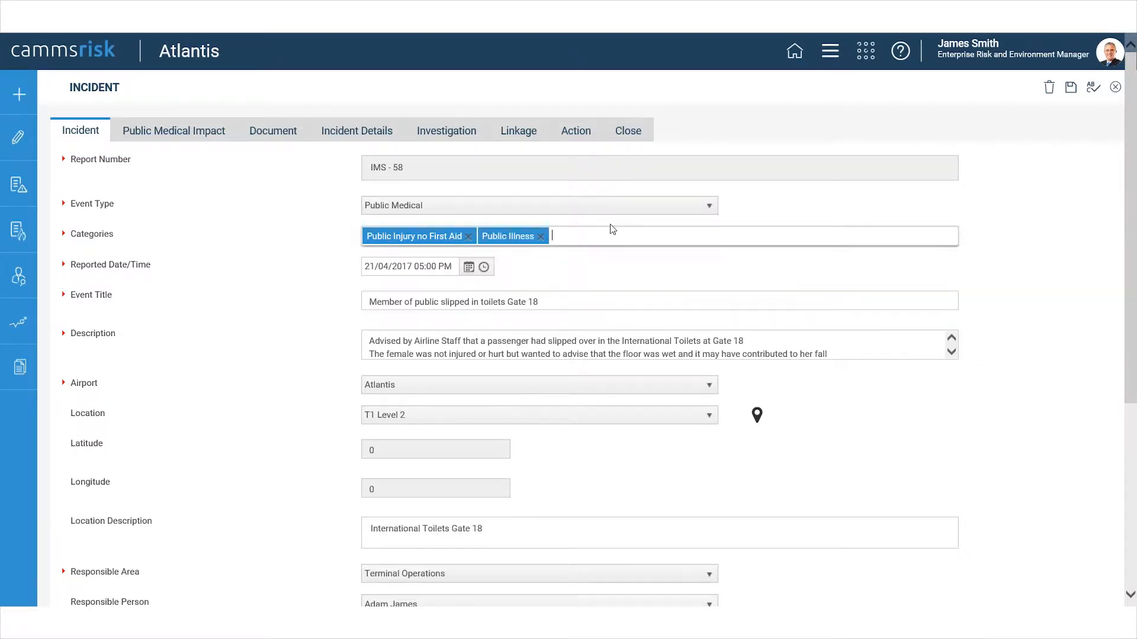
left_click(621, 243)
left_click(602, 274)
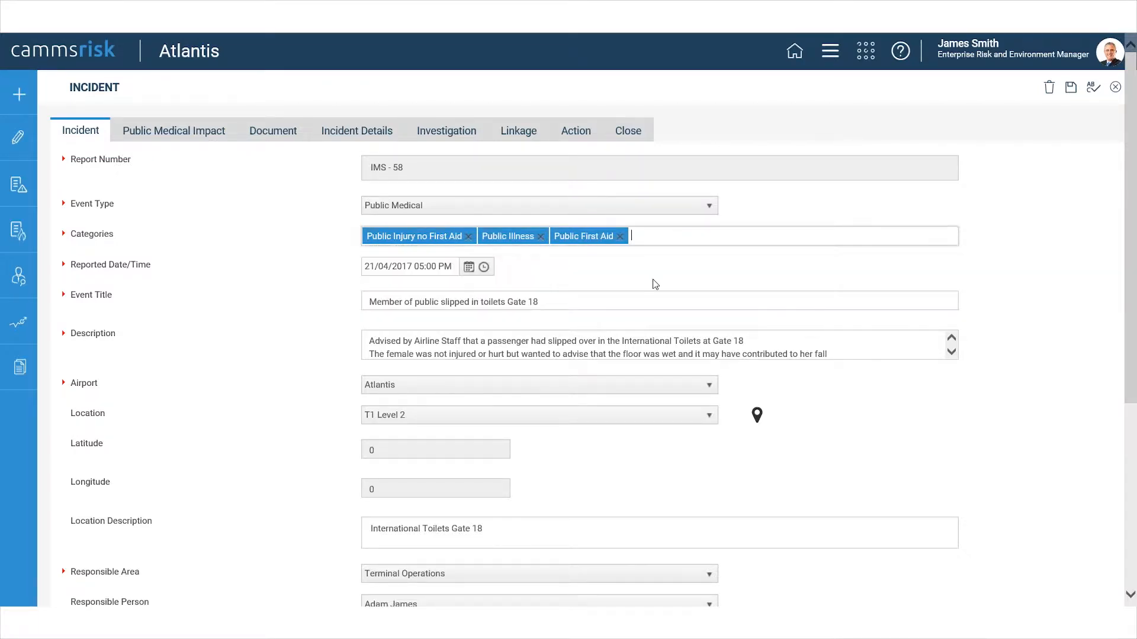
left_click(634, 282)
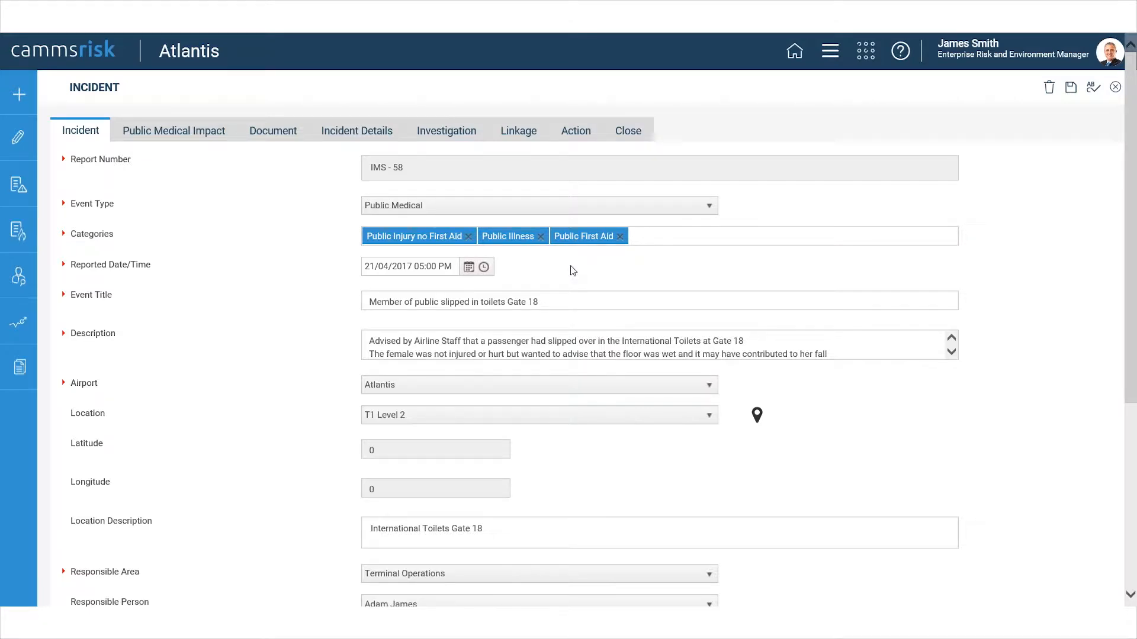
Return to the Incident Register and leave the incident without saving its changes.
scroll(573, 270, "down", 5)
scroll(885, 329, "up", 5)
left_click(24, 225)
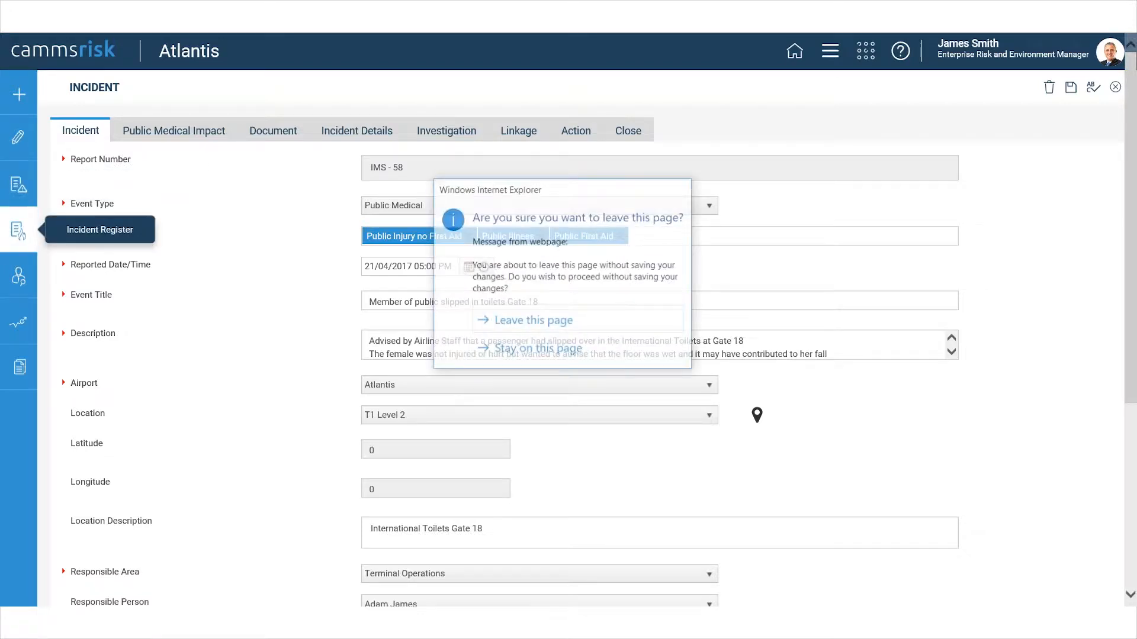
left_click(533, 321)
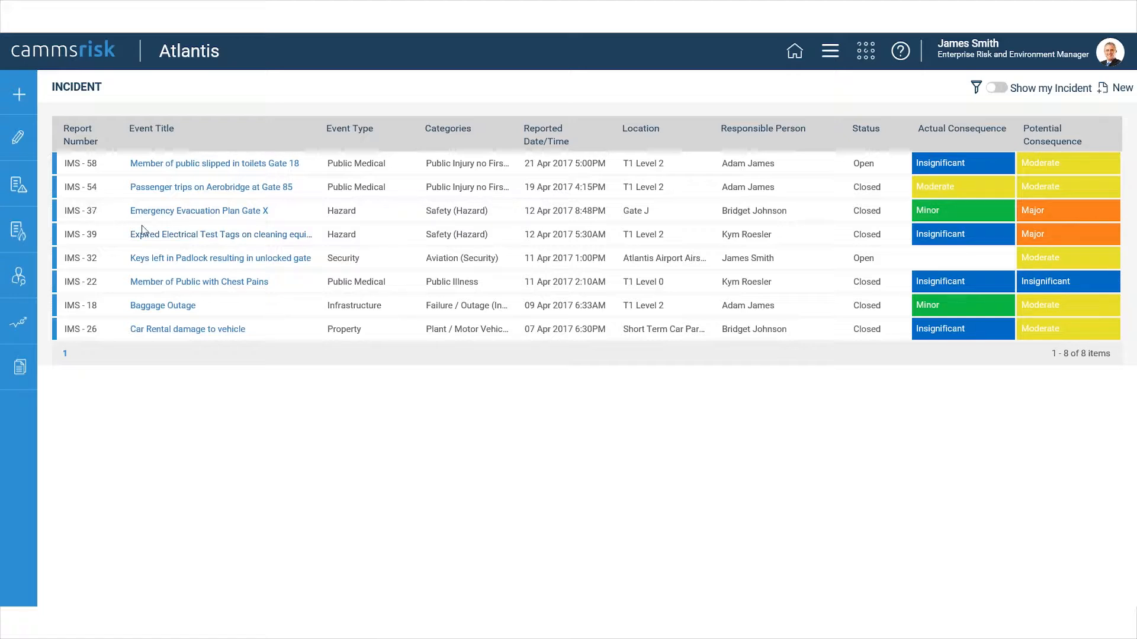
Reopen the incident "Member of public slipped in toilets Gate 18" and review the available Potential Consequence ratings.
left_click(179, 165)
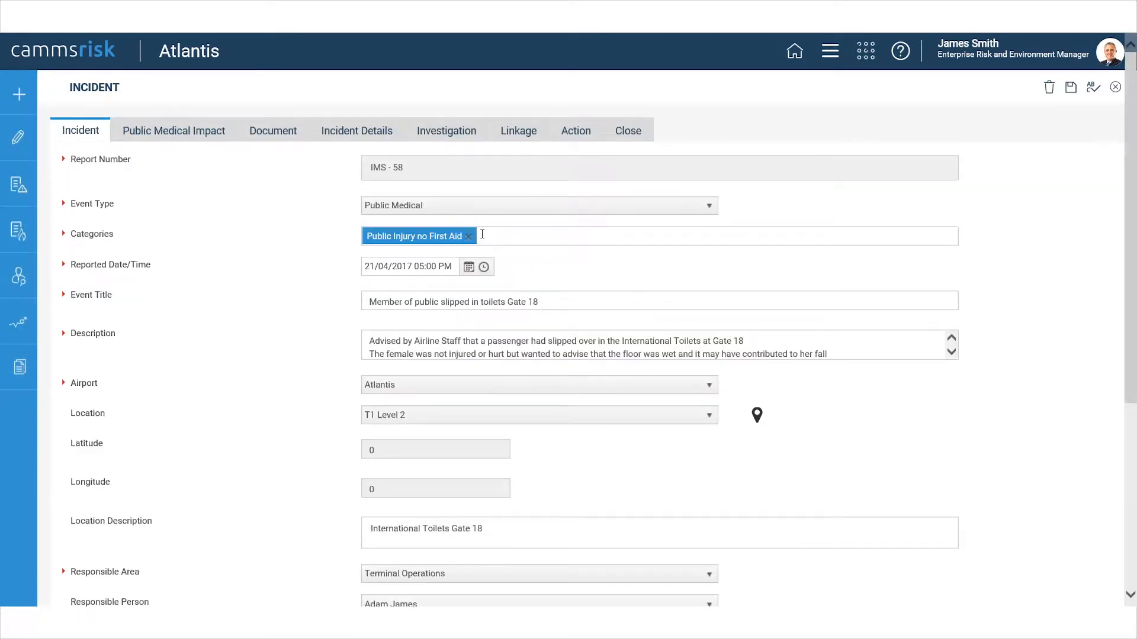
scroll(223, 290, "down", 1)
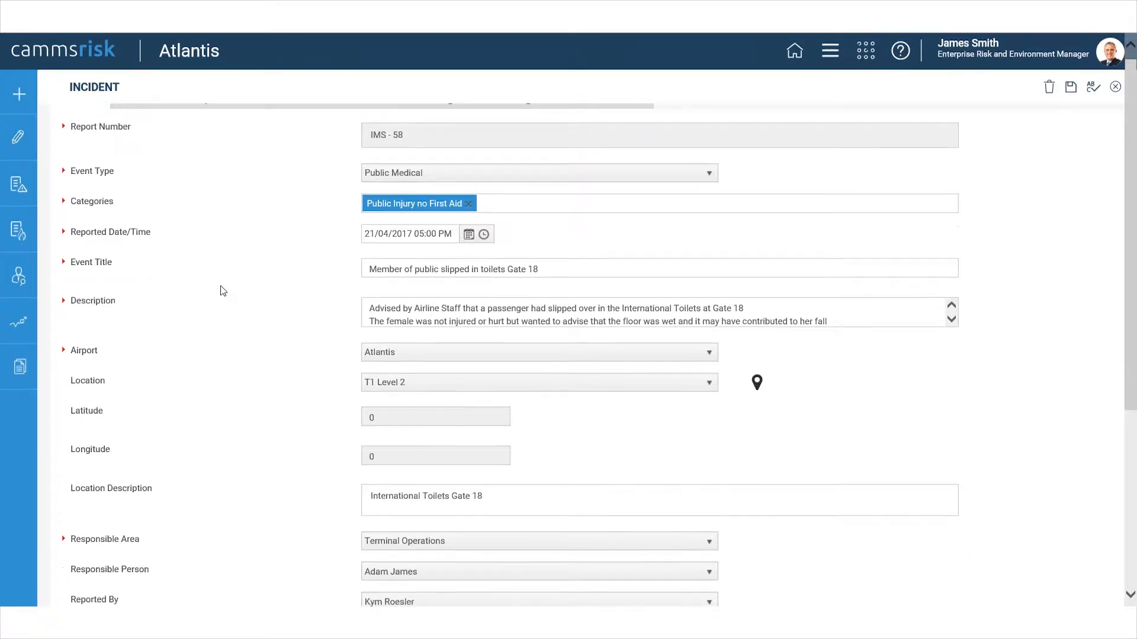
scroll(223, 290, "down", 4)
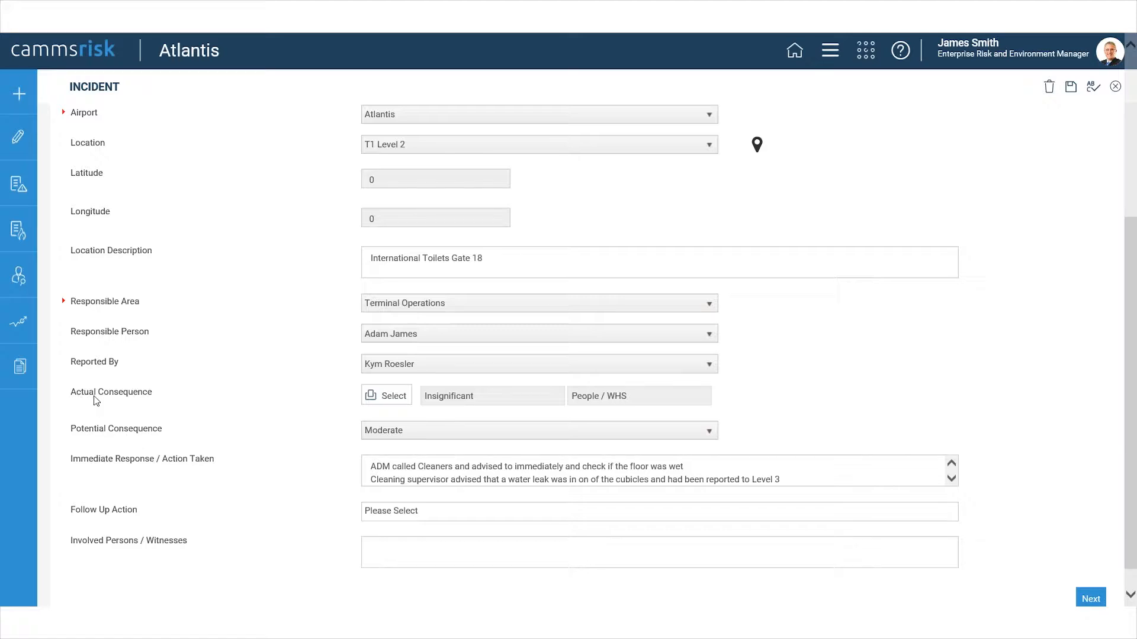
left_click_drag(79, 431, 164, 432)
left_click(166, 430)
left_click(454, 437)
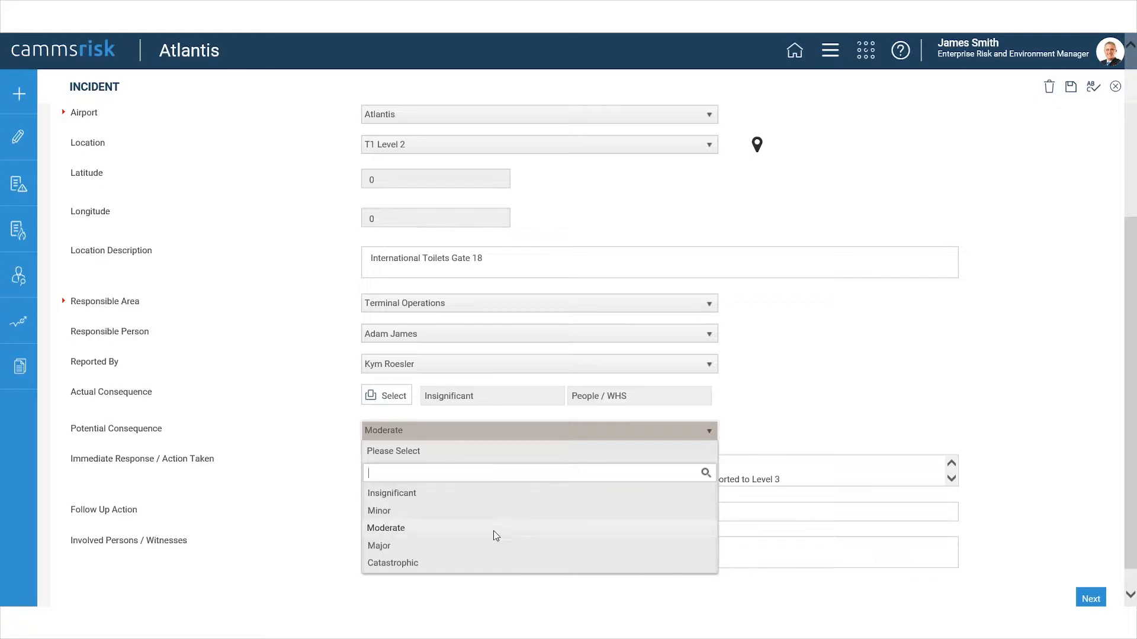
left_click(784, 425)
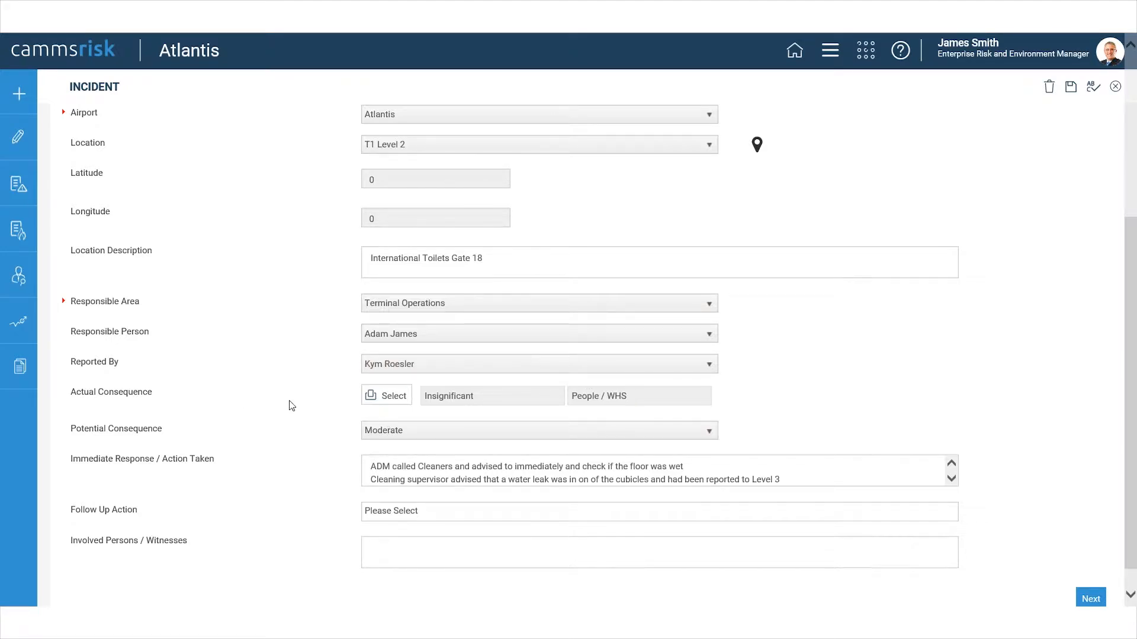
Review the risk consequence matrix for the incident's Actual Consequence, close it and return to the Incident Register.
left_click(390, 396)
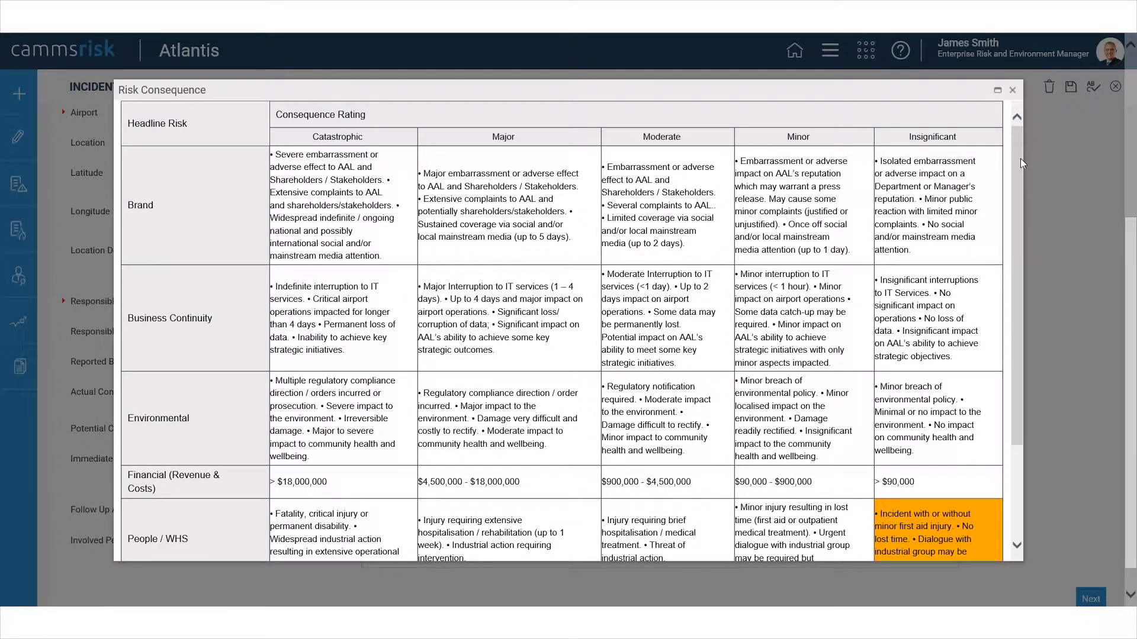
left_click_drag(1020, 161, 1003, 145)
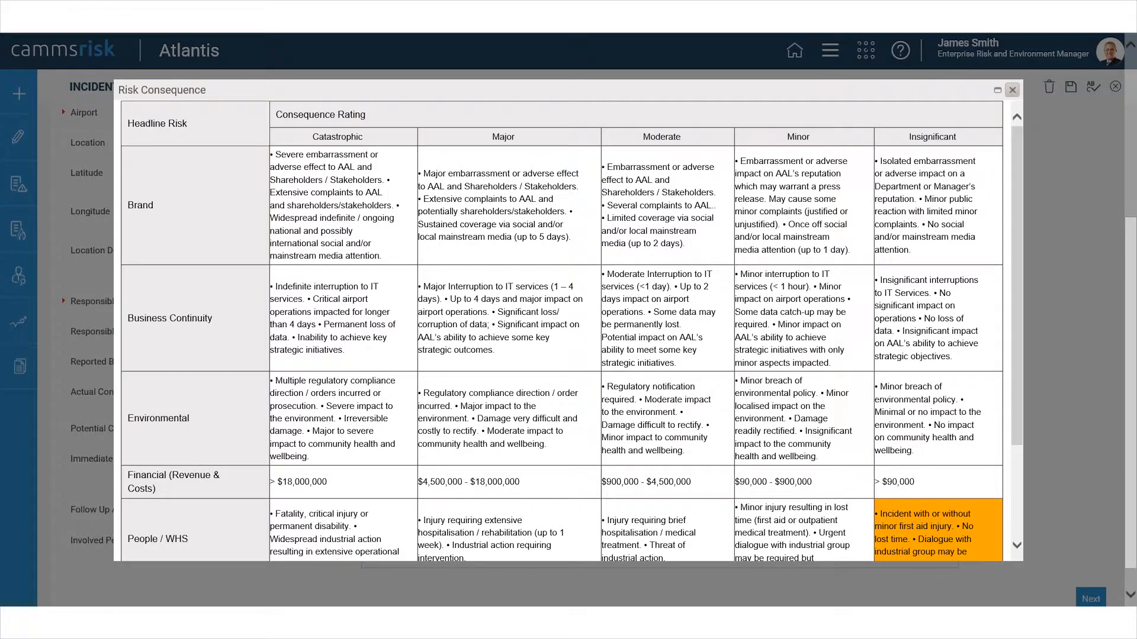
left_click(1012, 90)
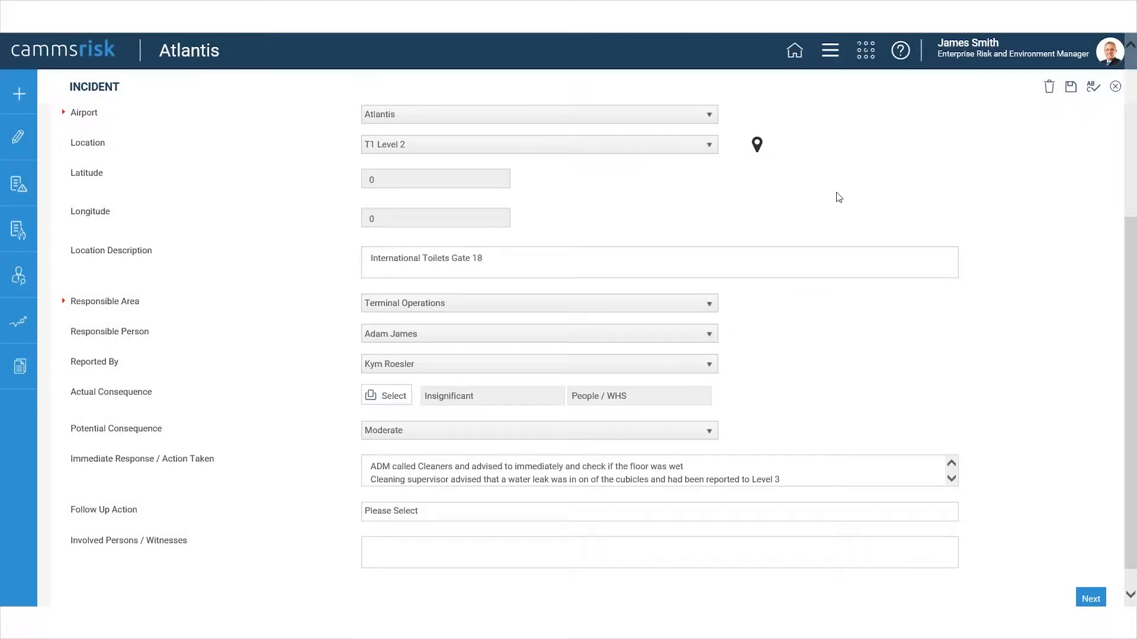
left_click(27, 226)
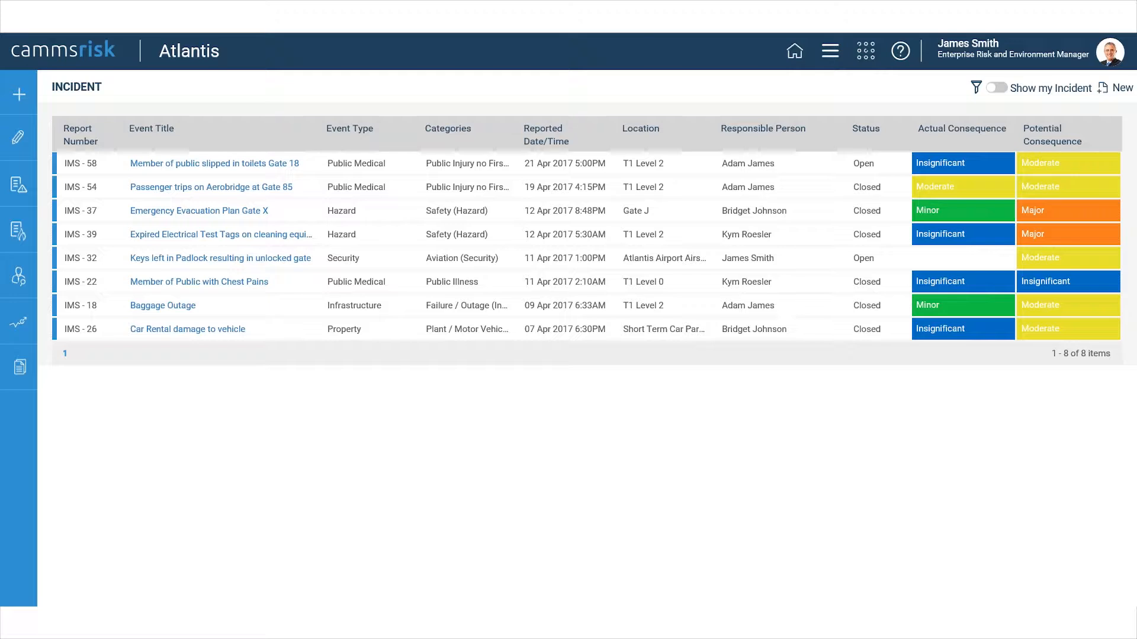
Start a new incident record.
left_click(17, 98)
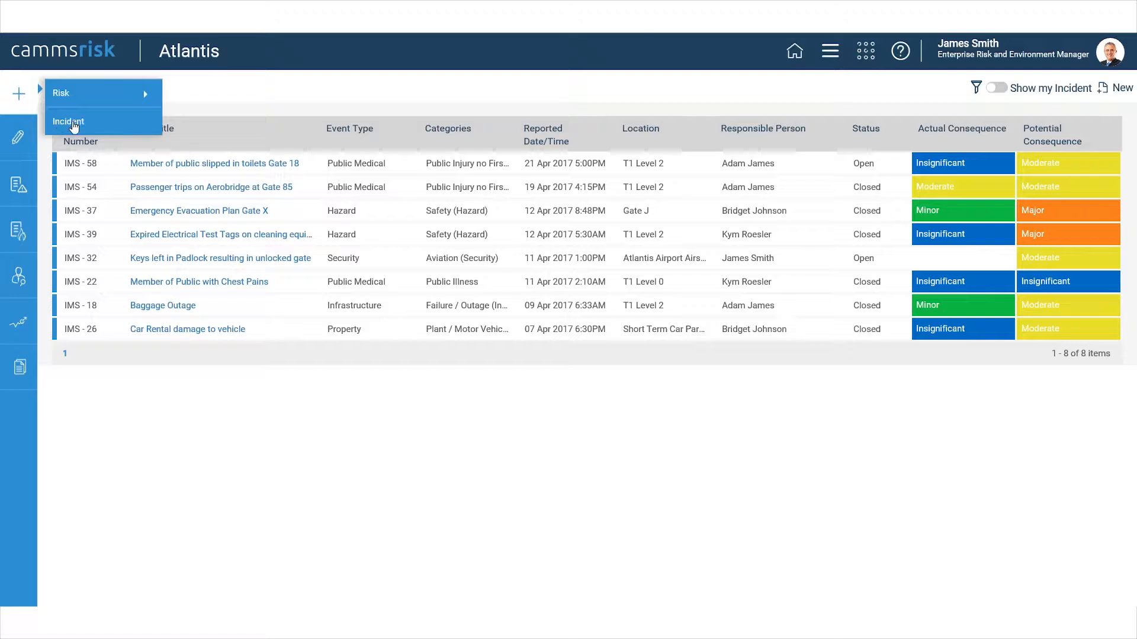
left_click(74, 126)
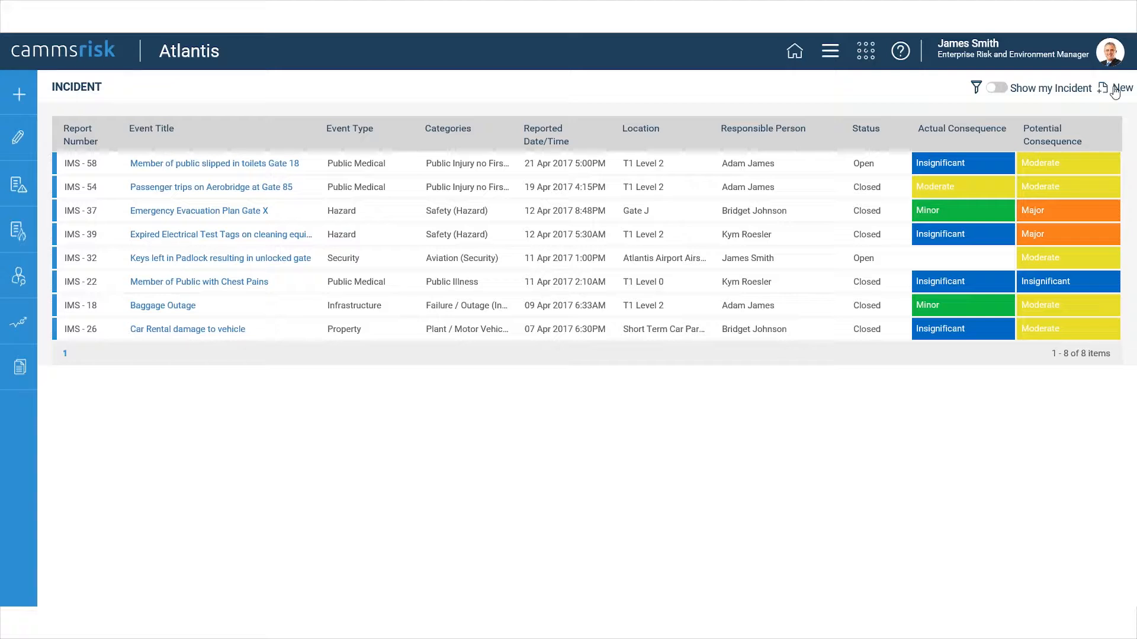
left_click(1114, 89)
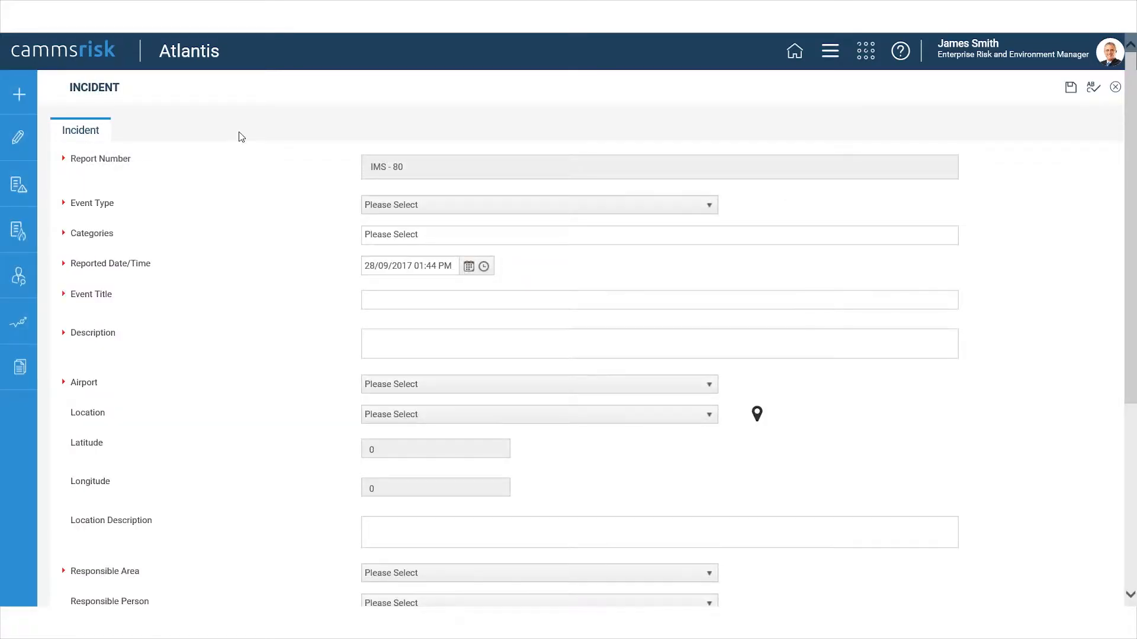
Set the new incident's event type to Aviation Safety and its category to Bird Strike.
left_click(408, 209)
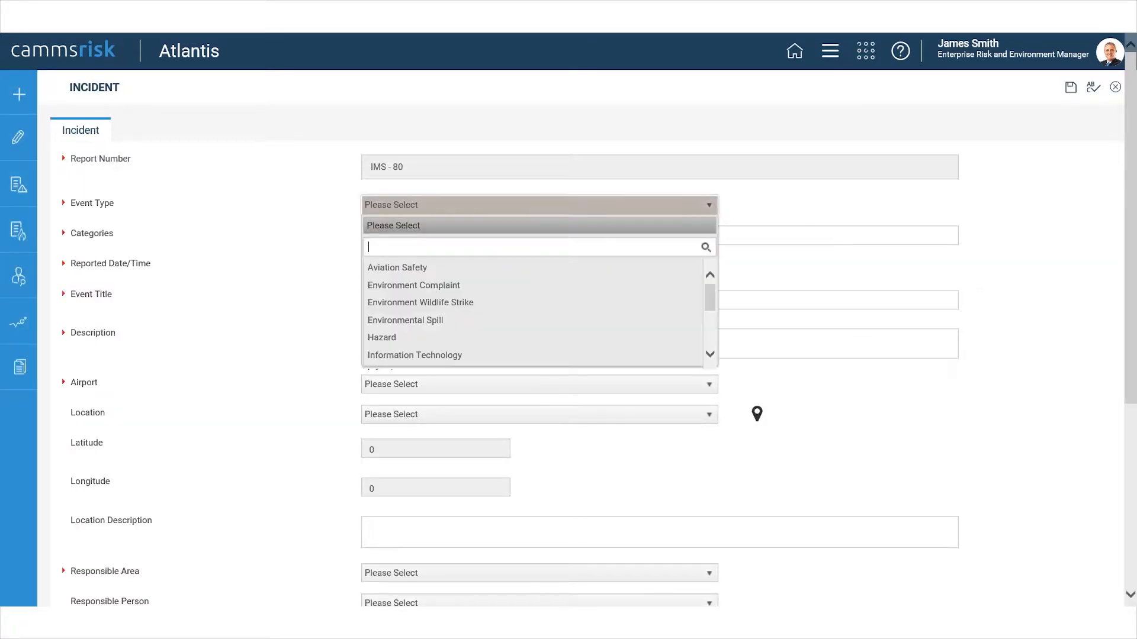
left_click(434, 269)
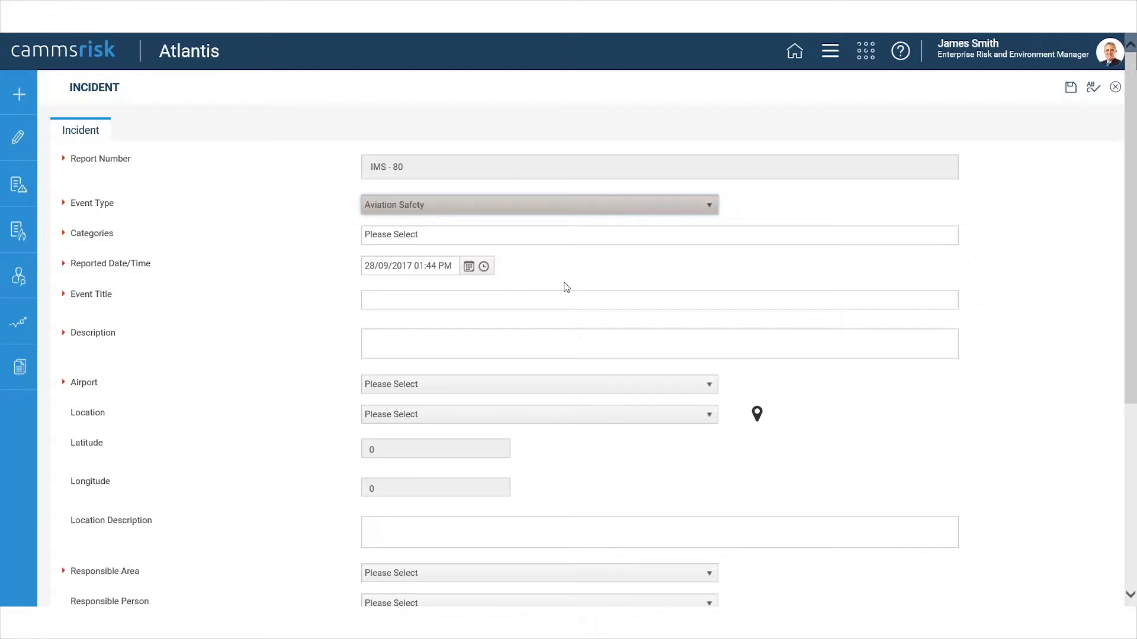
left_click(421, 235)
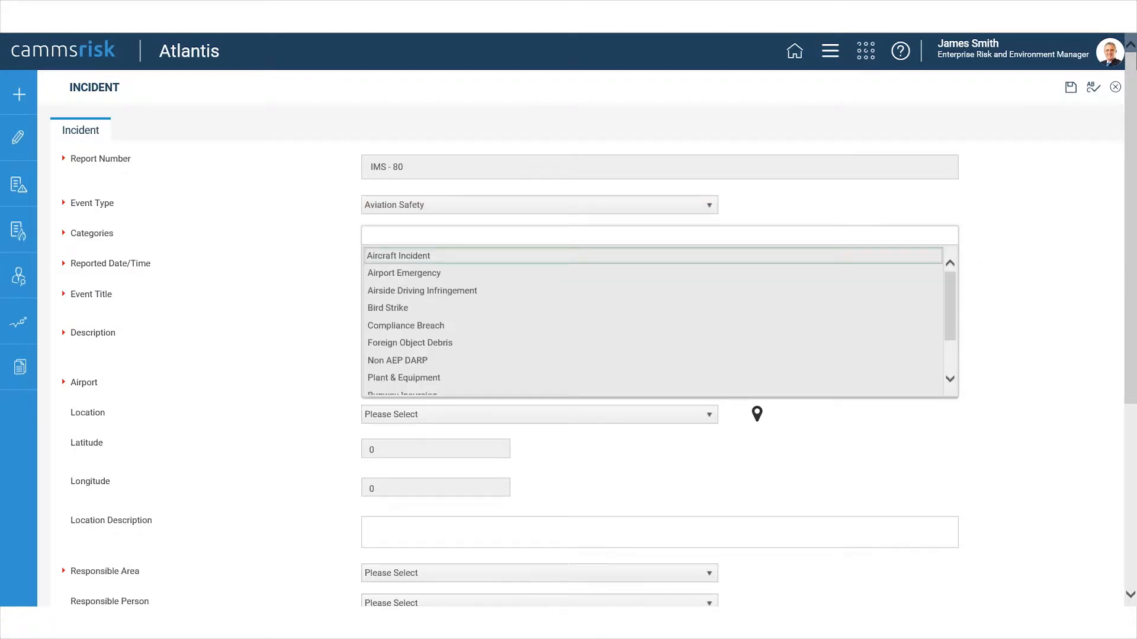
left_click(425, 308)
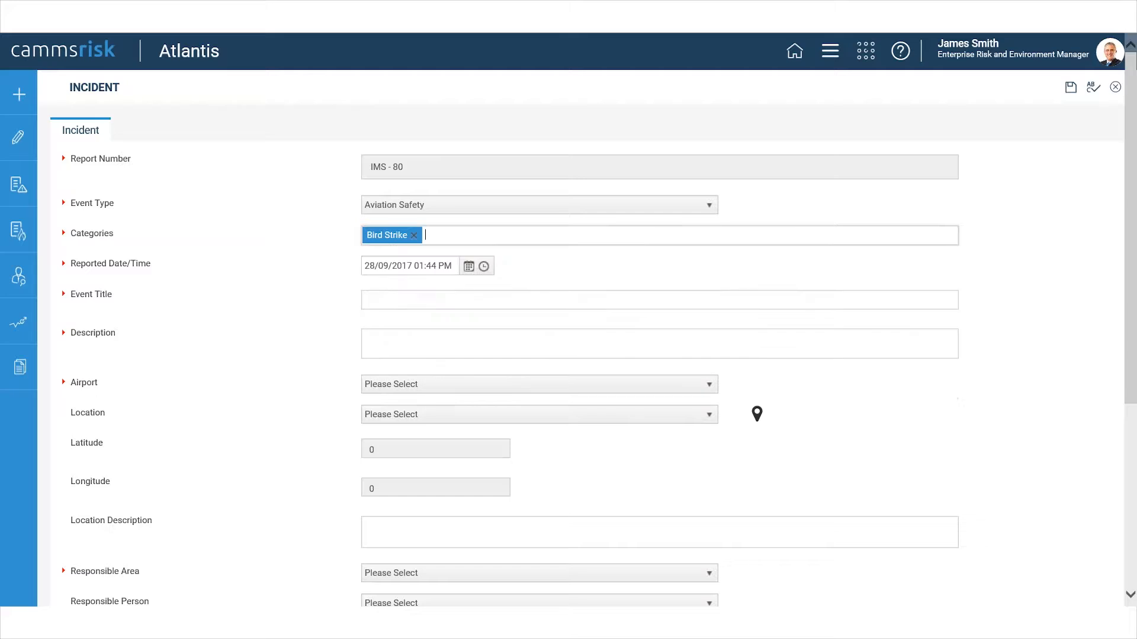
Enter "Something occured" as the event title and set the airport to Atlantis, leaving the description empty.
left_click(393, 300)
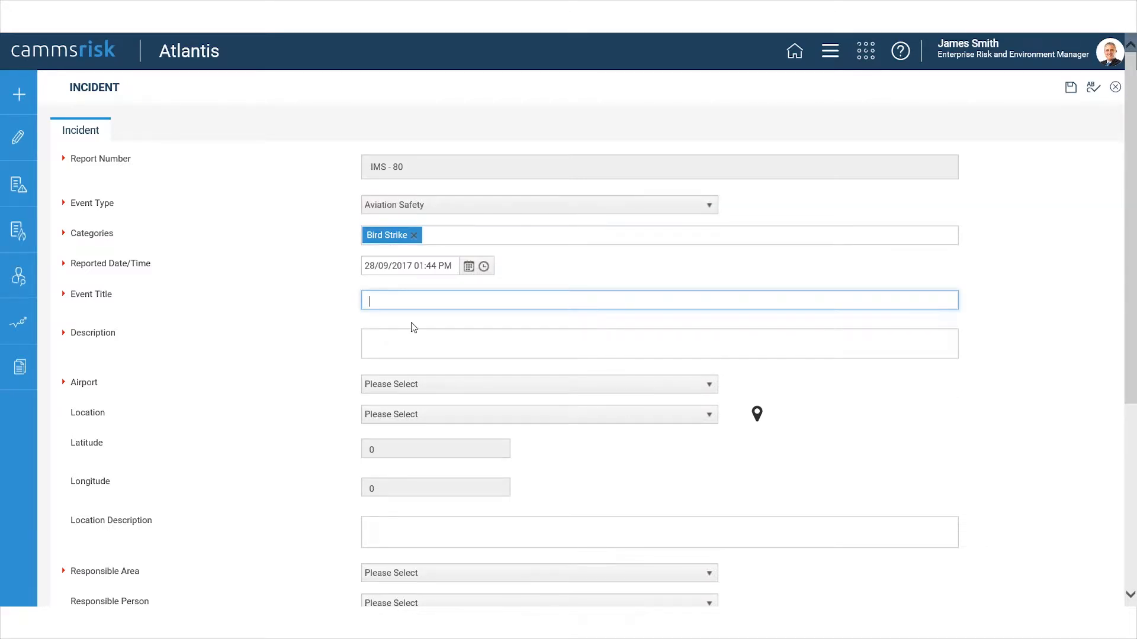
type("Something occured")
left_click(423, 346)
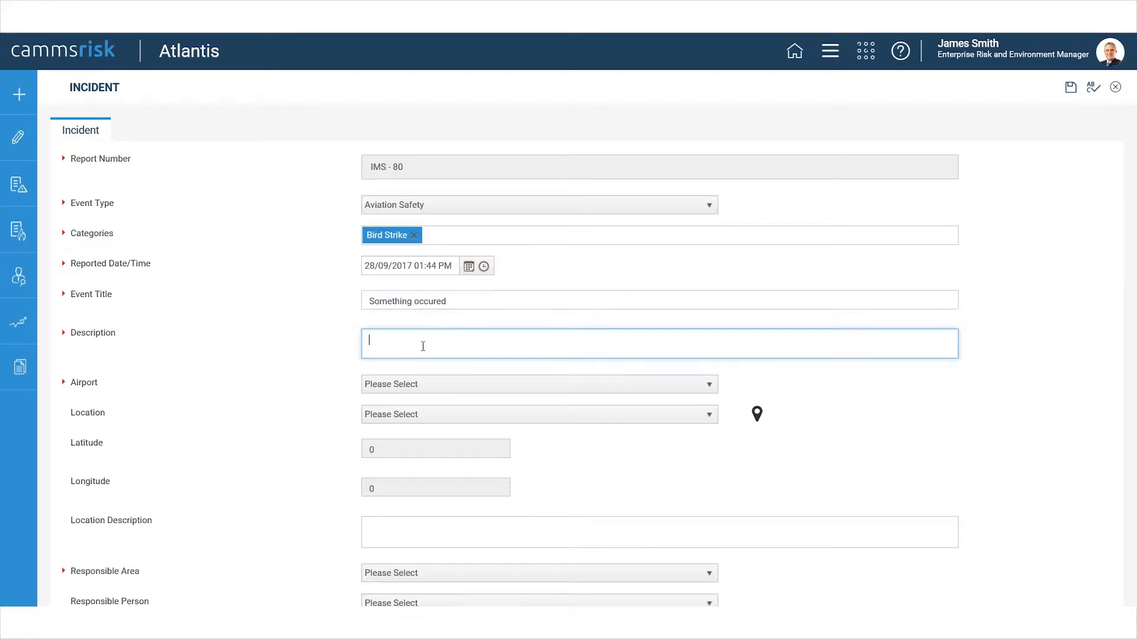
left_click(450, 387)
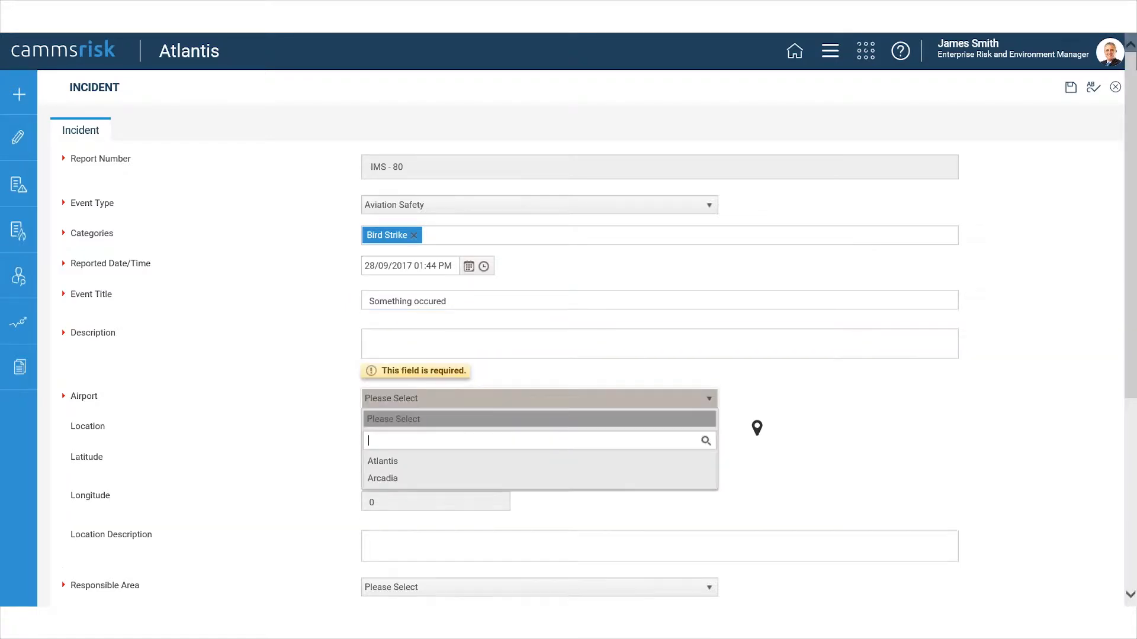
left_click(417, 462)
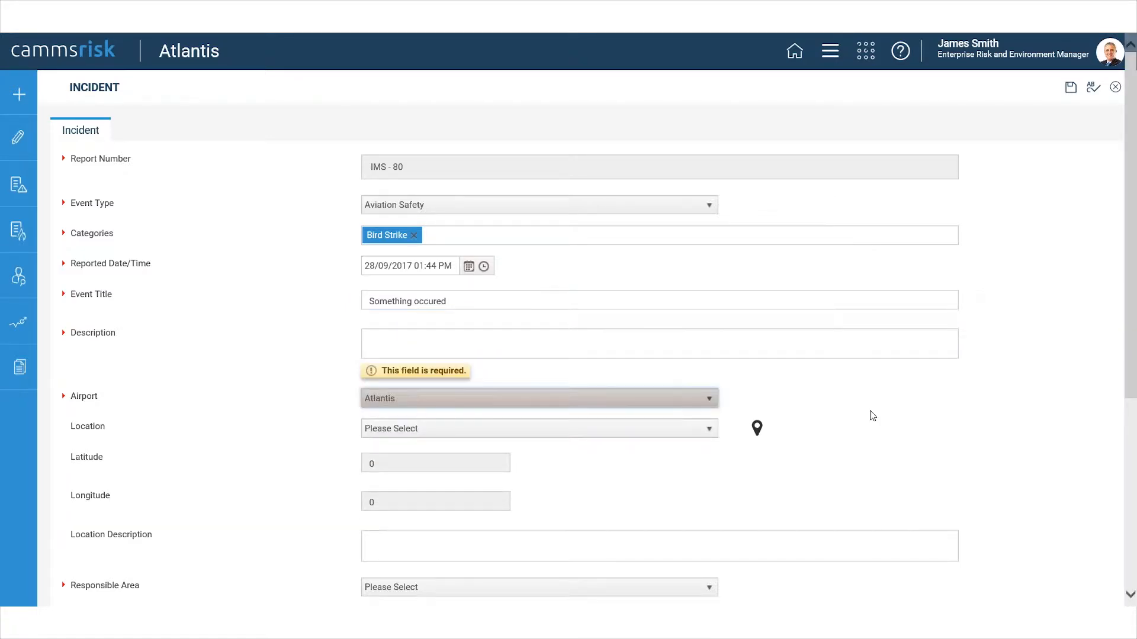
Assign the first listed person as Responsible Person and set the Responsible Area to Customer Experience.
scroll(906, 428, "down", 3)
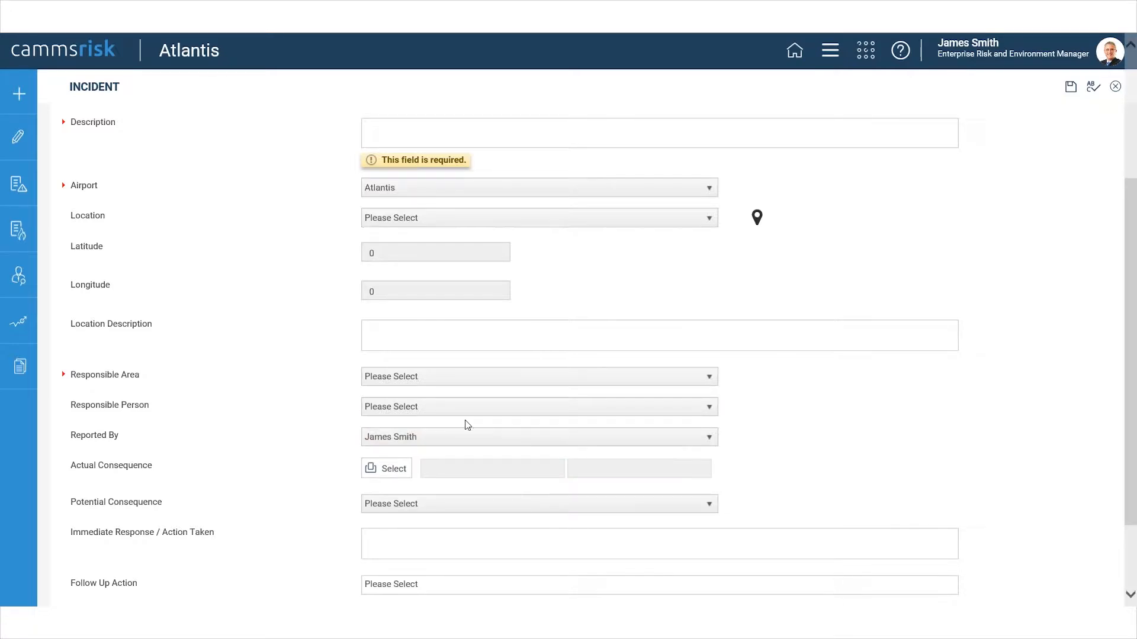
left_click(637, 408)
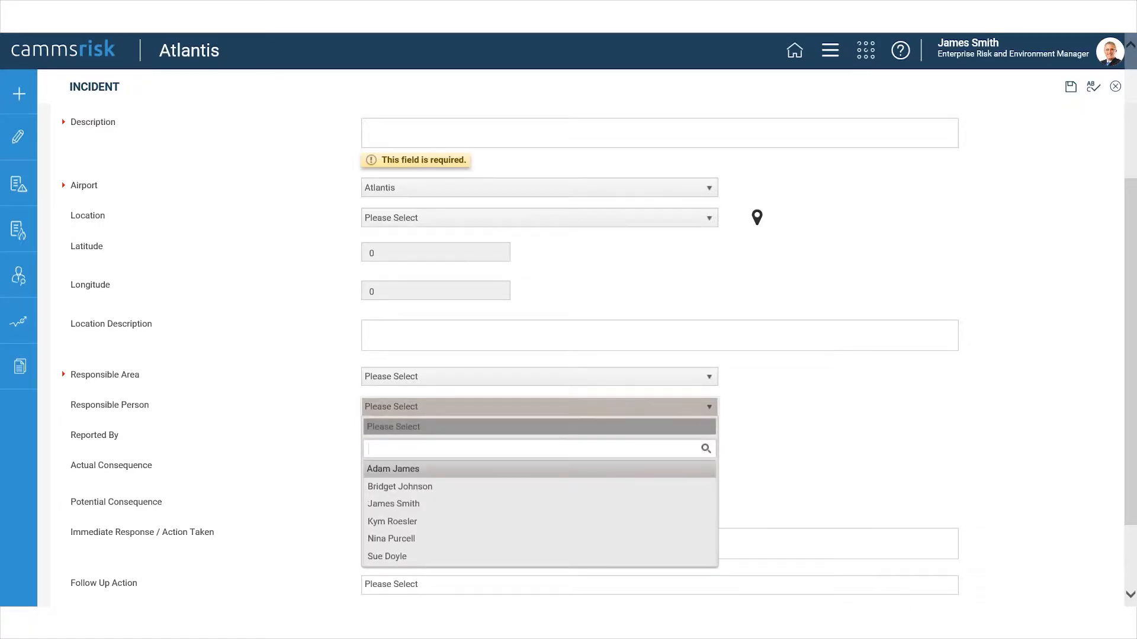
left_click(562, 470)
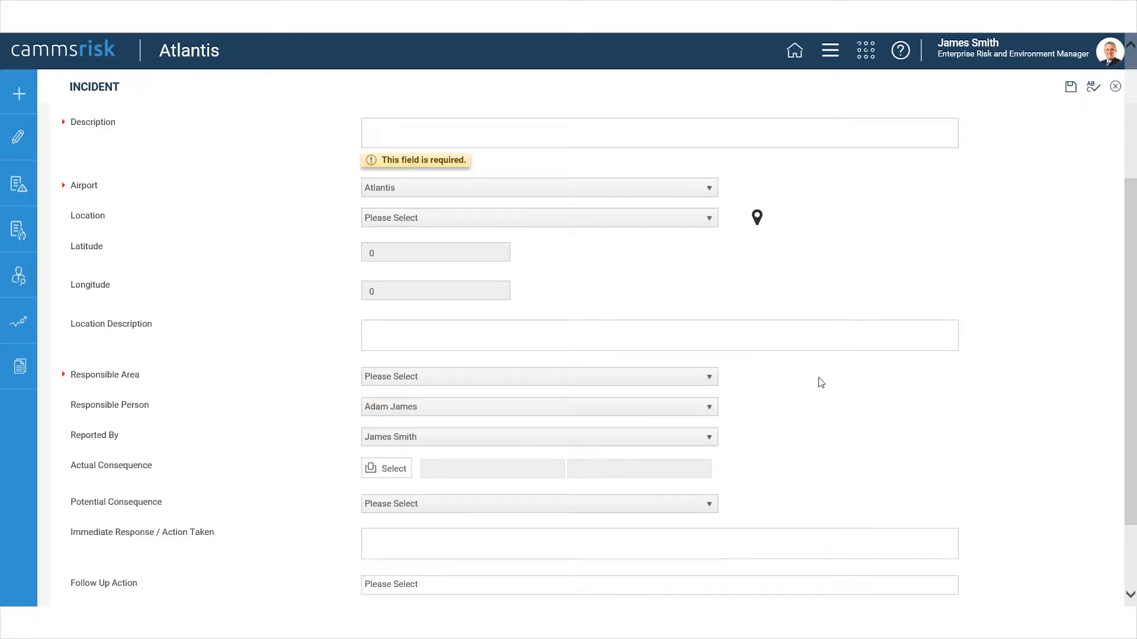
left_click(681, 377)
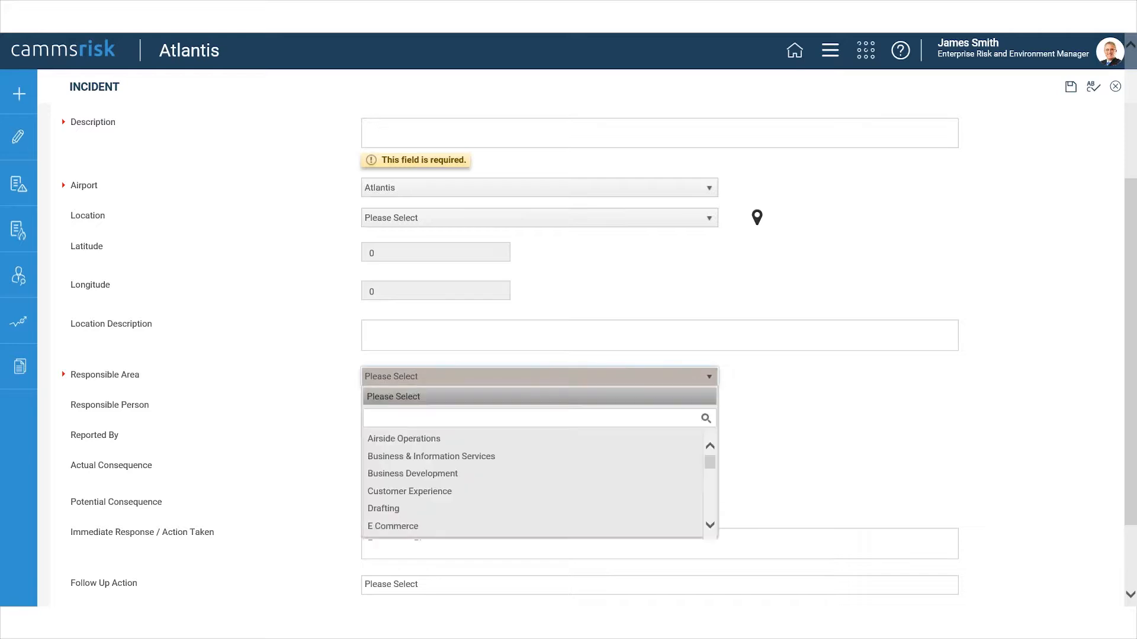
left_click(667, 492)
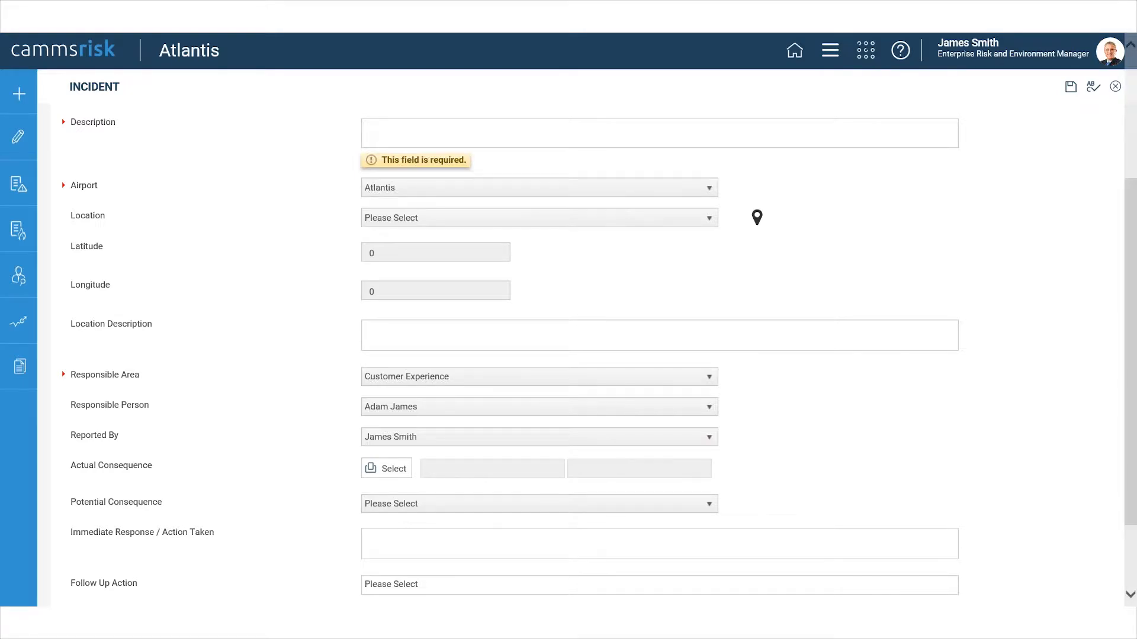
Leave the new incident without saving it and open the "Member of public slipped in toilets Gate 18" incident from the incident register.
left_click(421, 560)
scroll(208, 444, "up", 2)
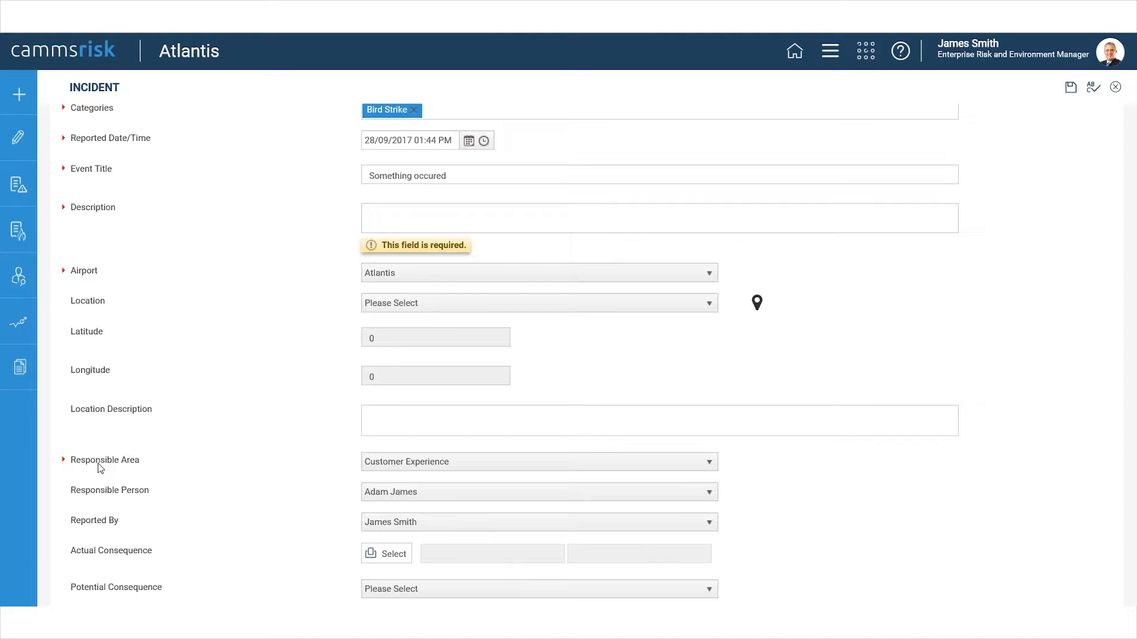
scroll(131, 468, "down", 1)
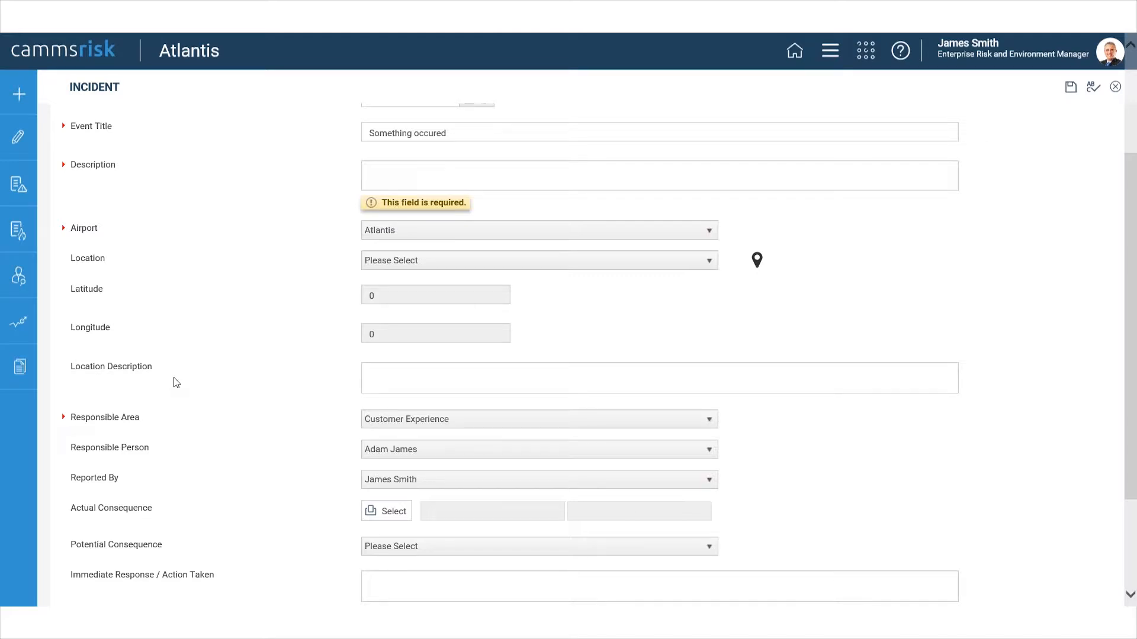
scroll(176, 382, "up", 3)
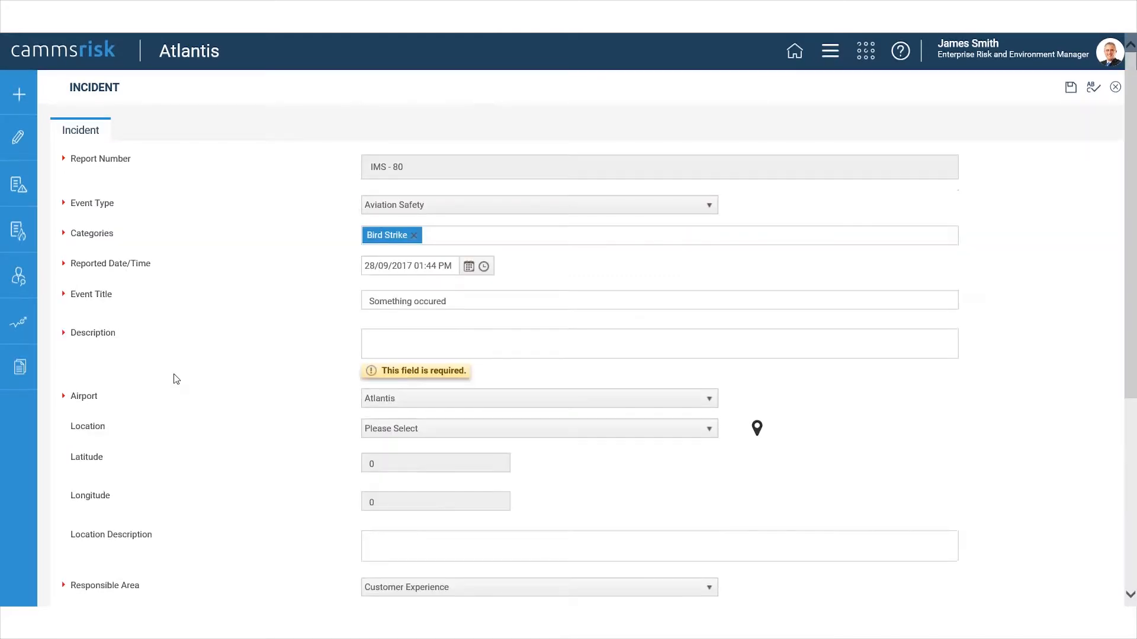
left_click(29, 239)
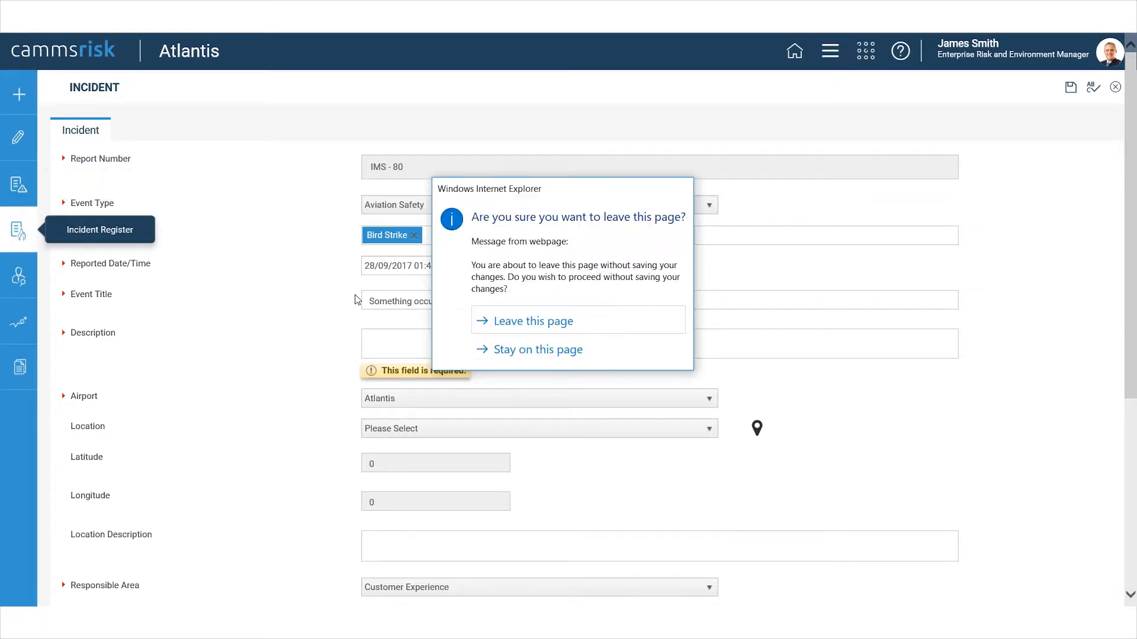
left_click(505, 322)
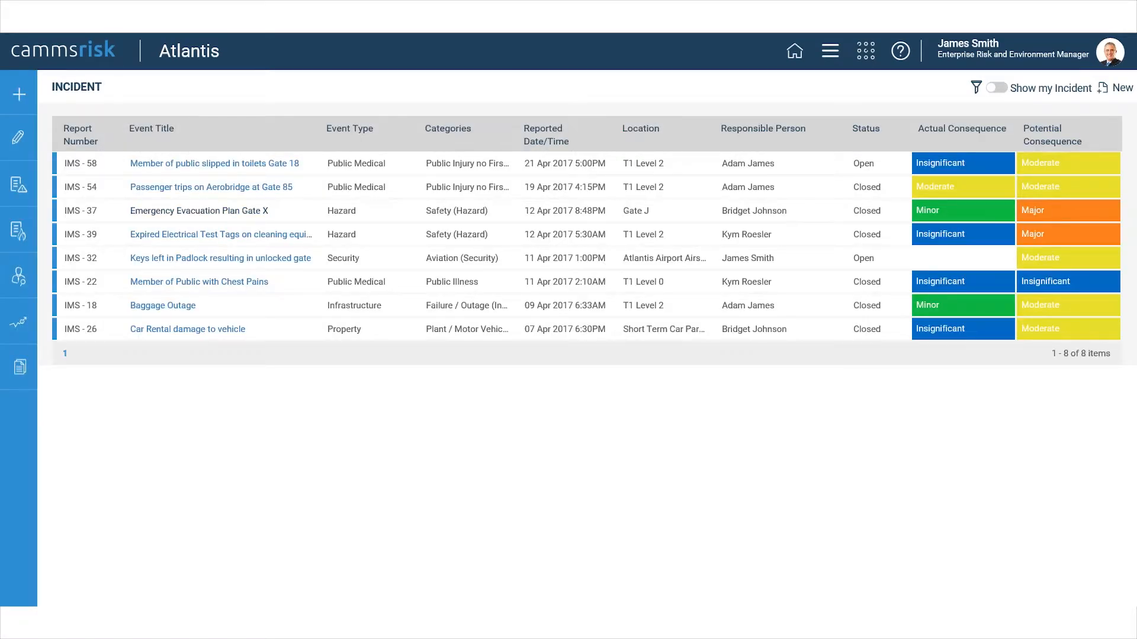
left_click(255, 168)
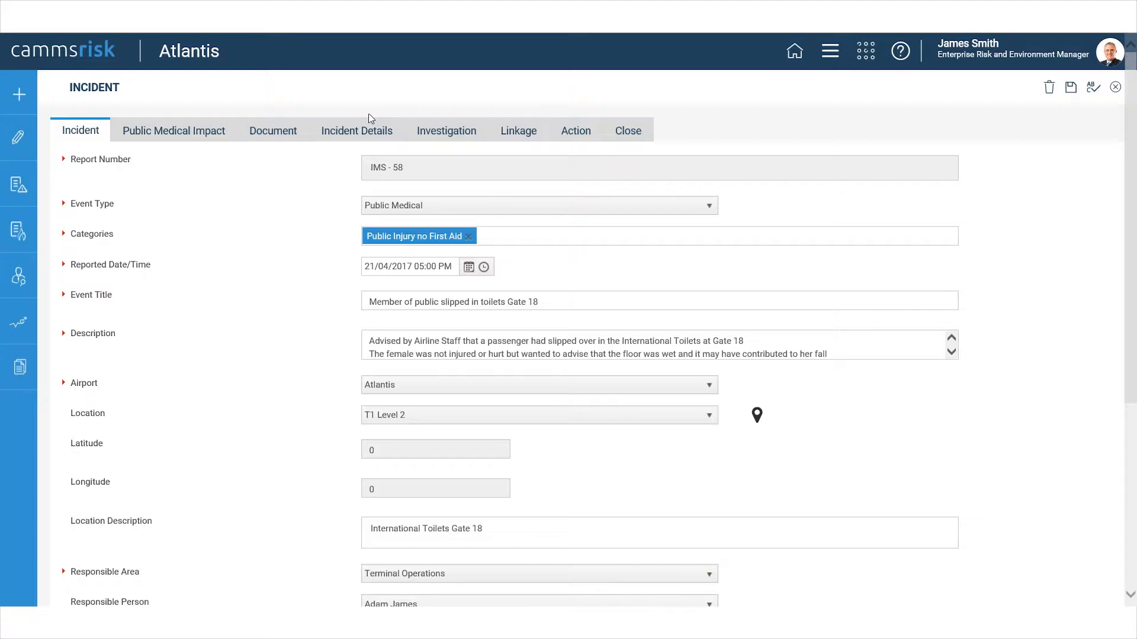
In the incident's investigation details, choose the third listed person as Primary Investigator and the first and fourth listed people as Secondary investigators.
left_click(424, 138)
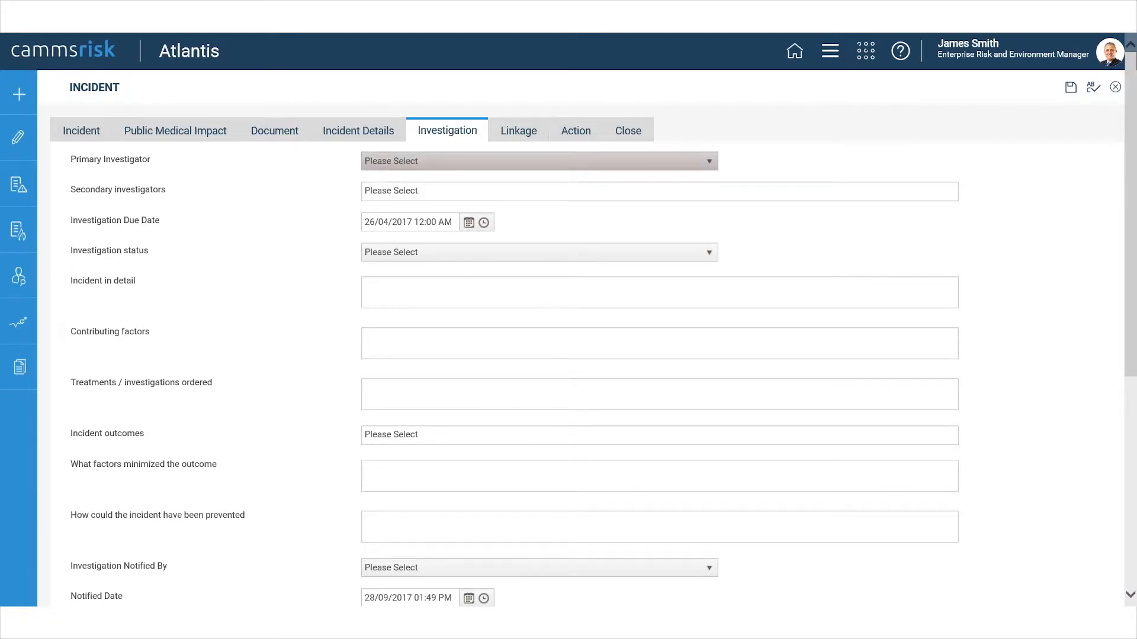
left_click(436, 166)
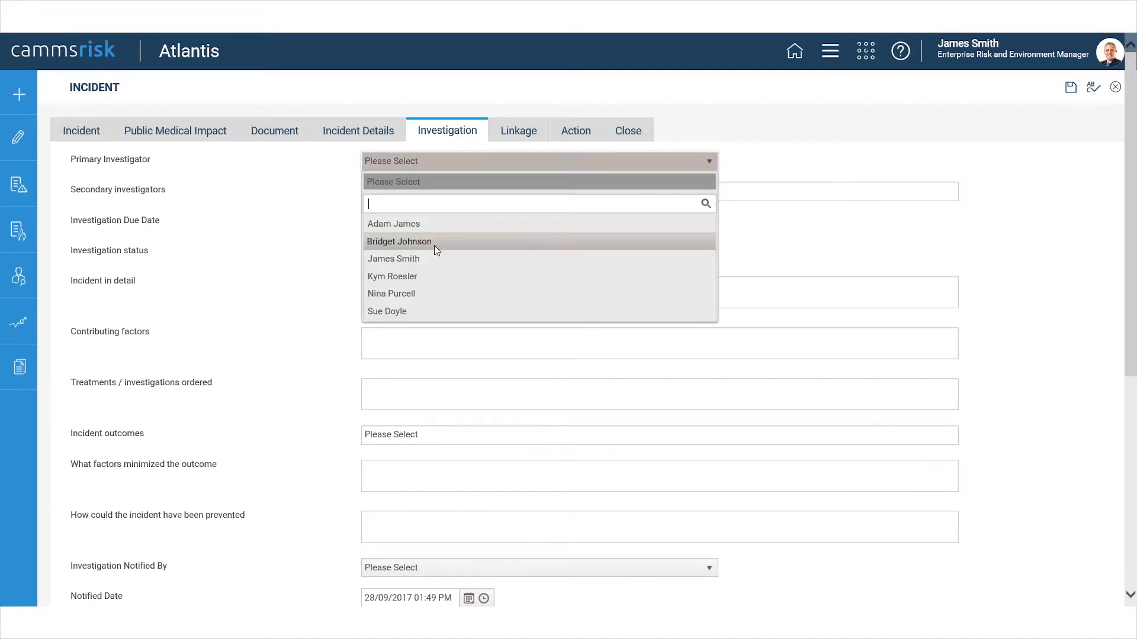
left_click(436, 257)
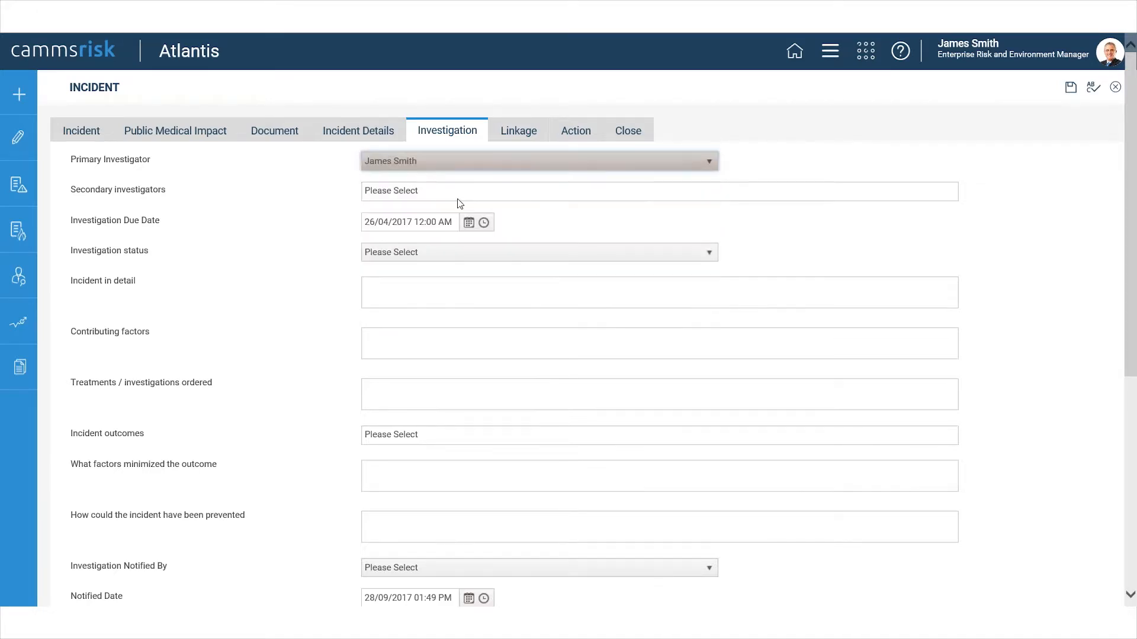
left_click(429, 191)
left_click(429, 212)
left_click(460, 188)
left_click(439, 264)
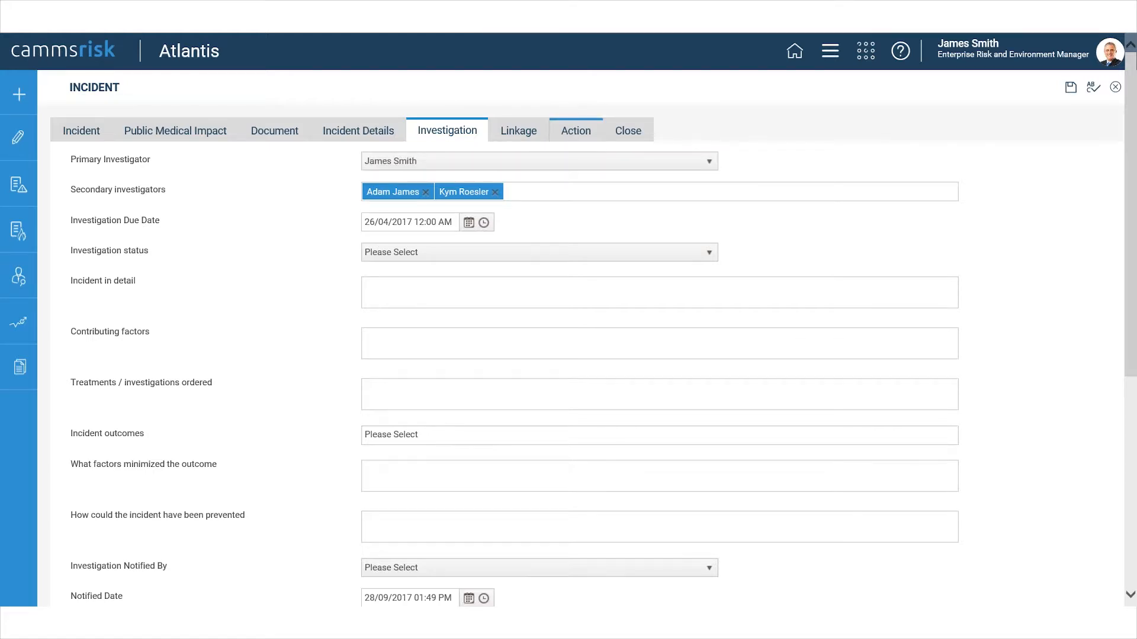
Leave the investigation details without saving and examine the details of the incident's "Reapply non-slip coating to floors" action.
left_click(573, 134)
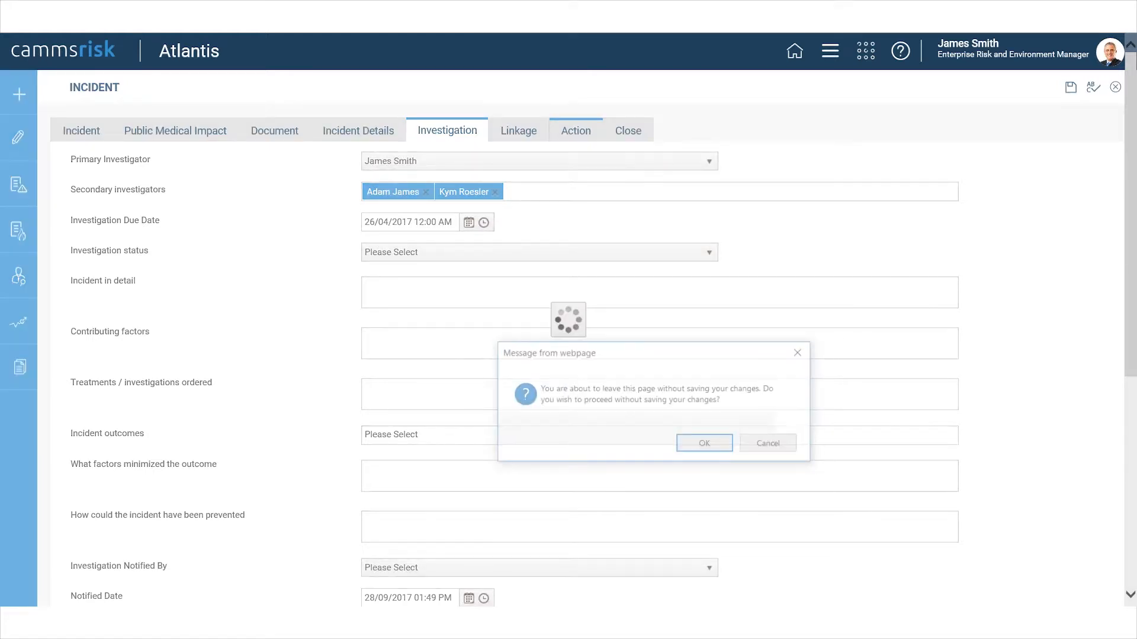
left_click(707, 445)
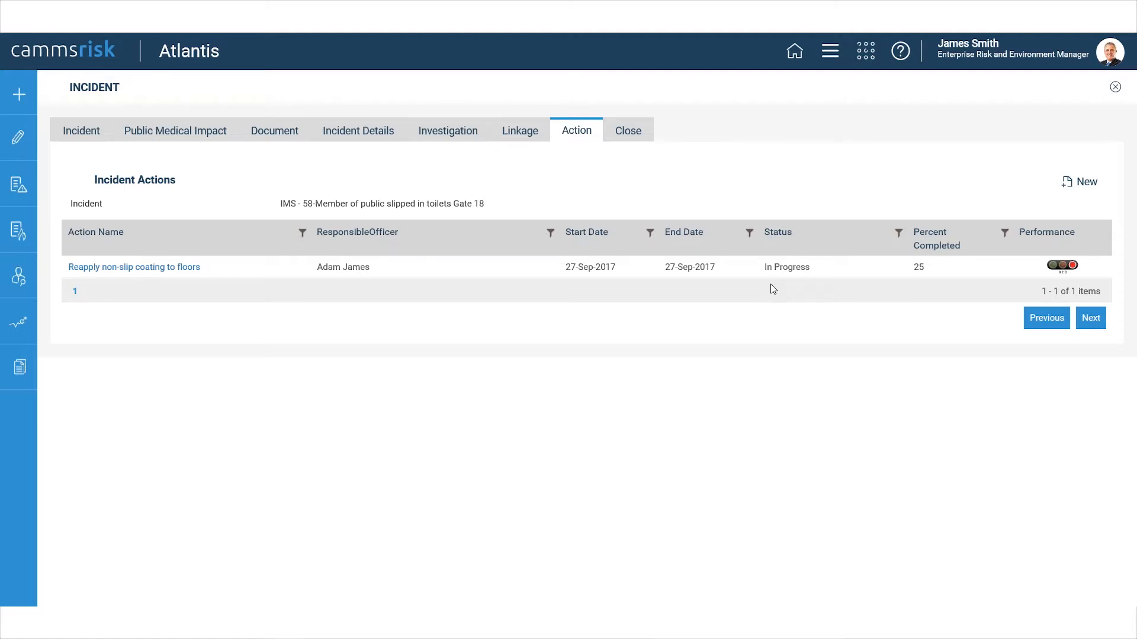
left_click(170, 266)
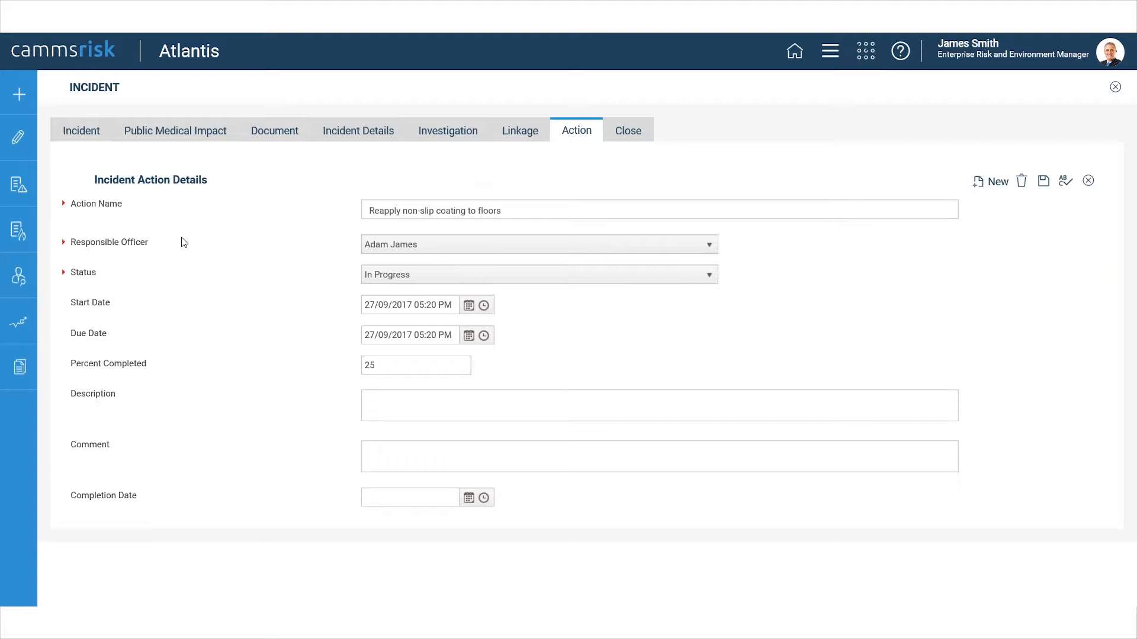
left_click(452, 402)
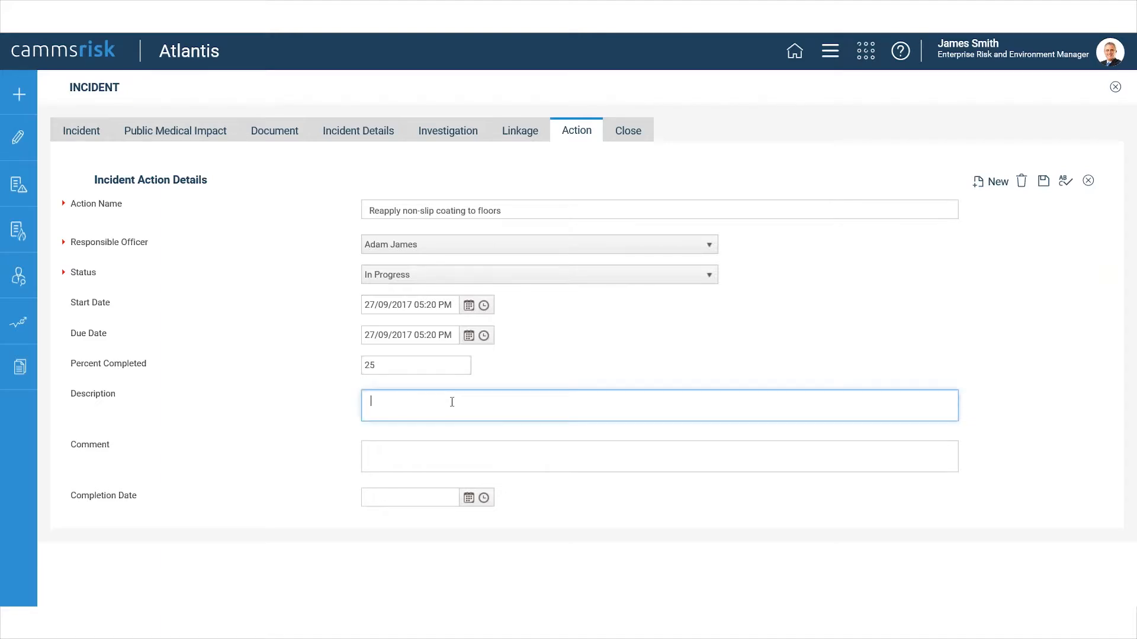
left_click(451, 454)
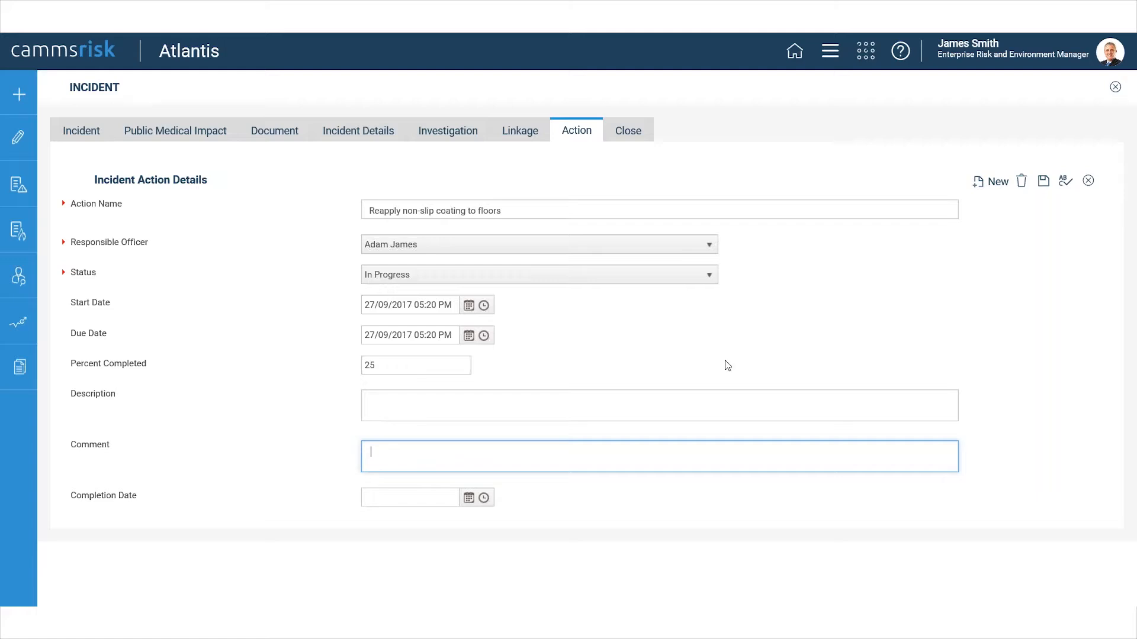
left_click(1089, 182)
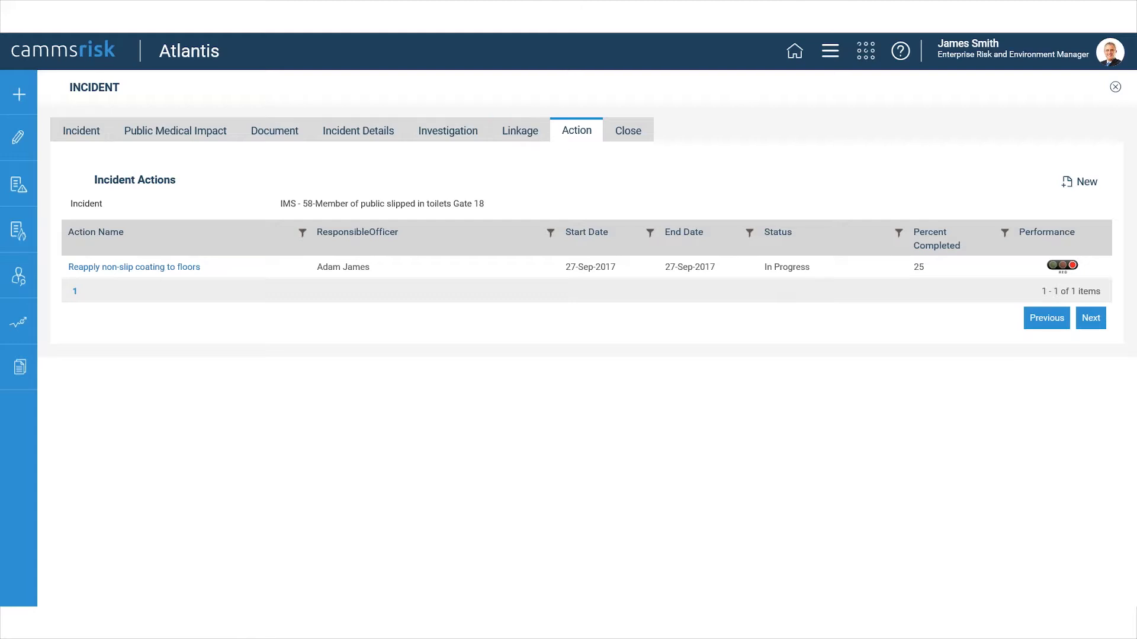
Start a new linkage for the incident with linkage type Risk and risk type Operational Risk.
left_click(534, 135)
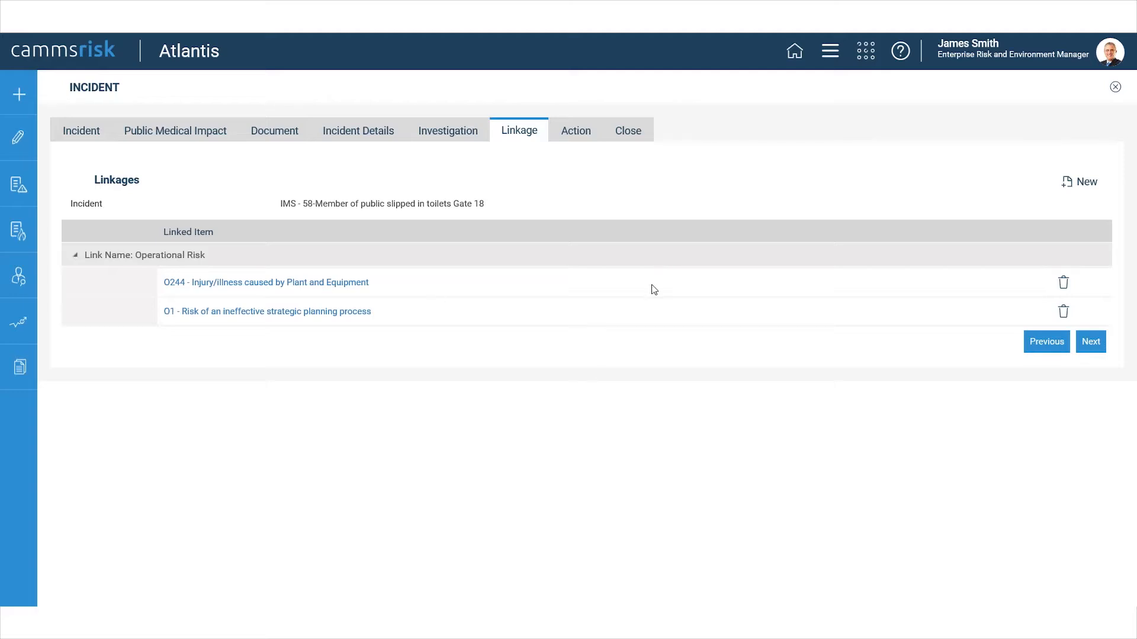
left_click(1072, 181)
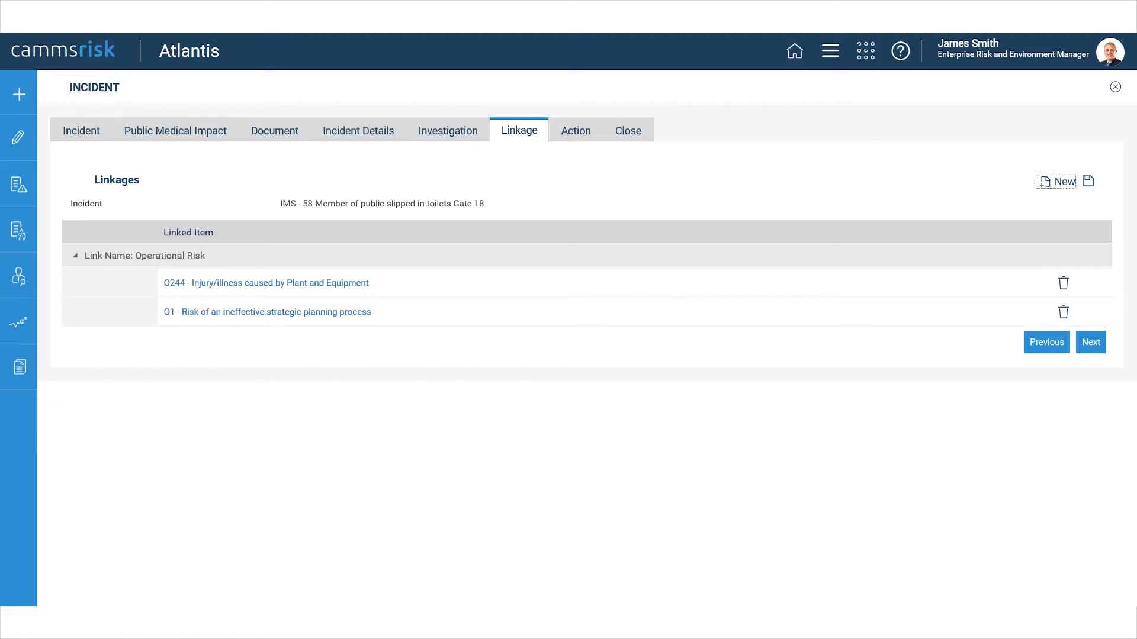
left_click(619, 236)
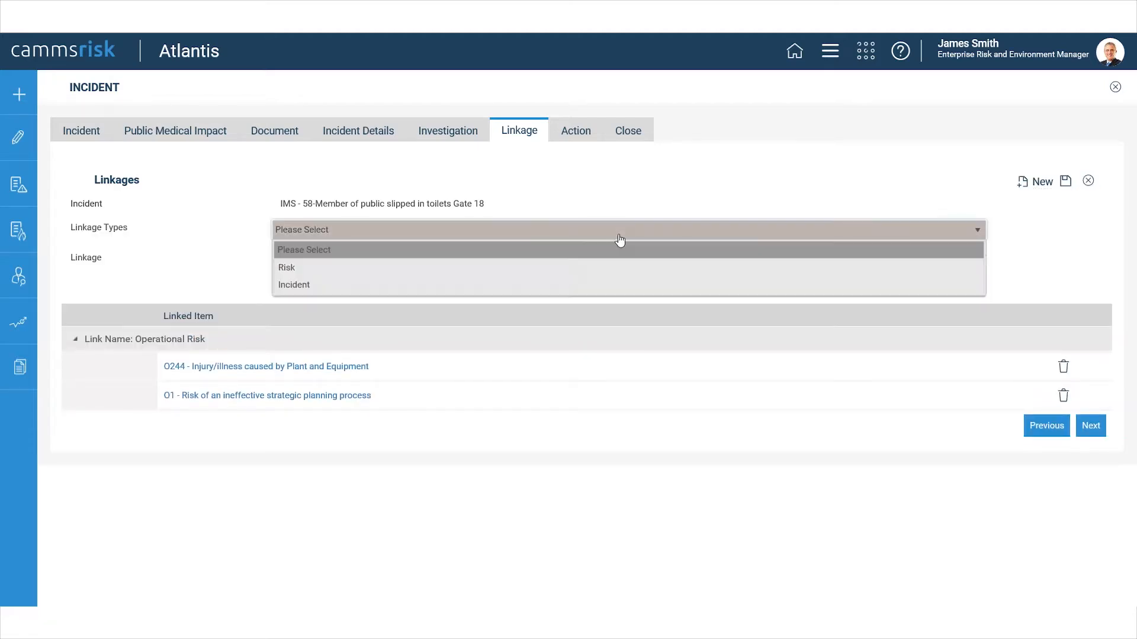
left_click(599, 269)
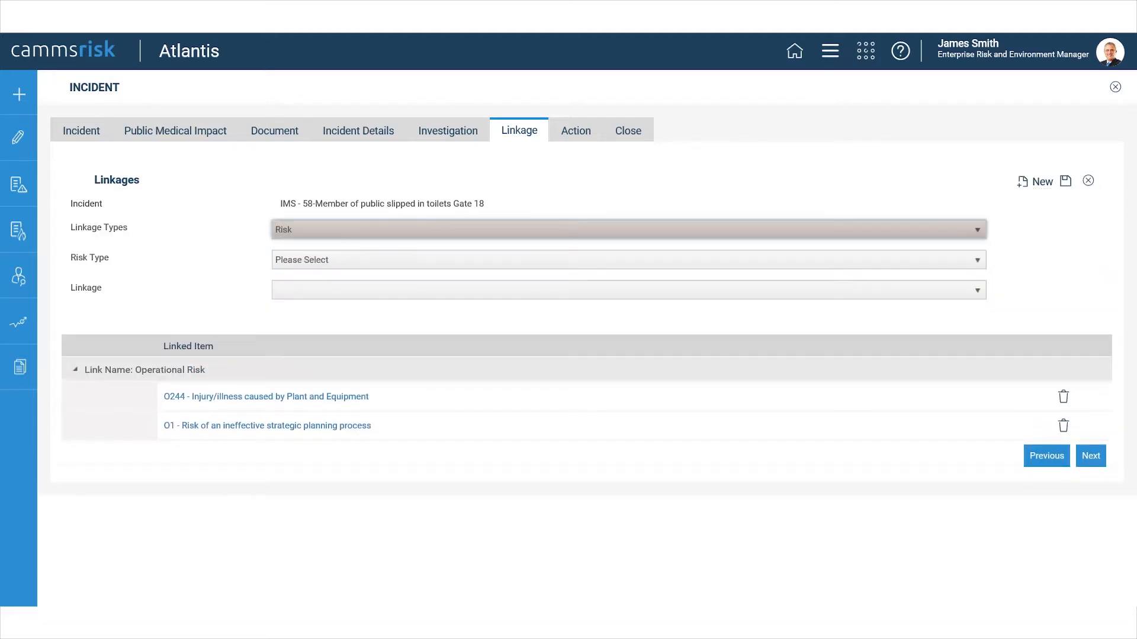
left_click(480, 260)
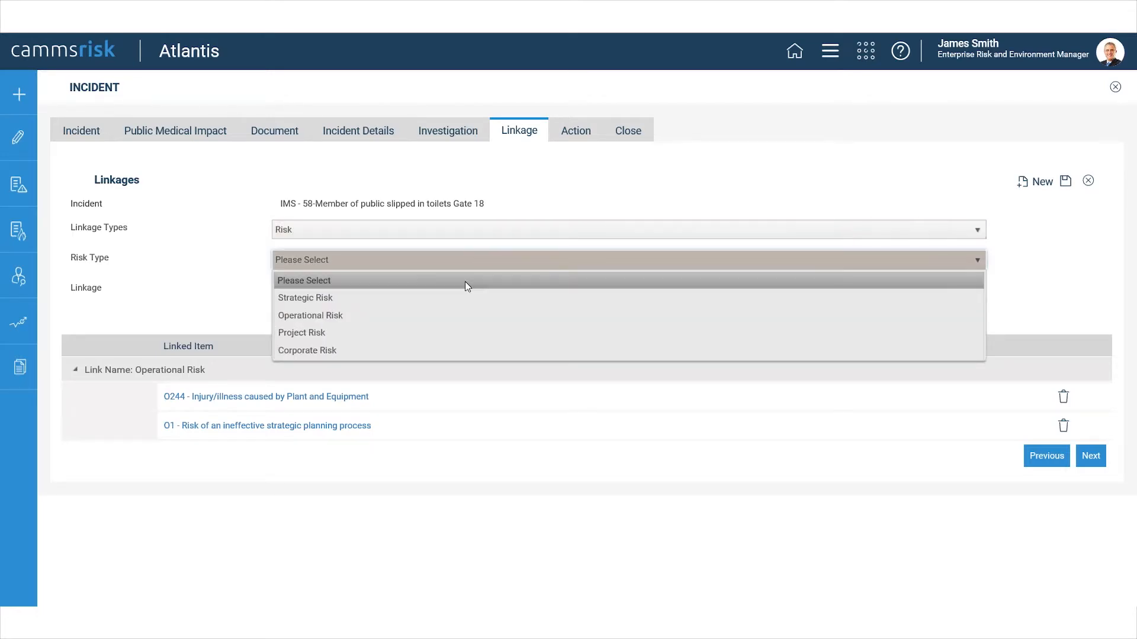
left_click(460, 314)
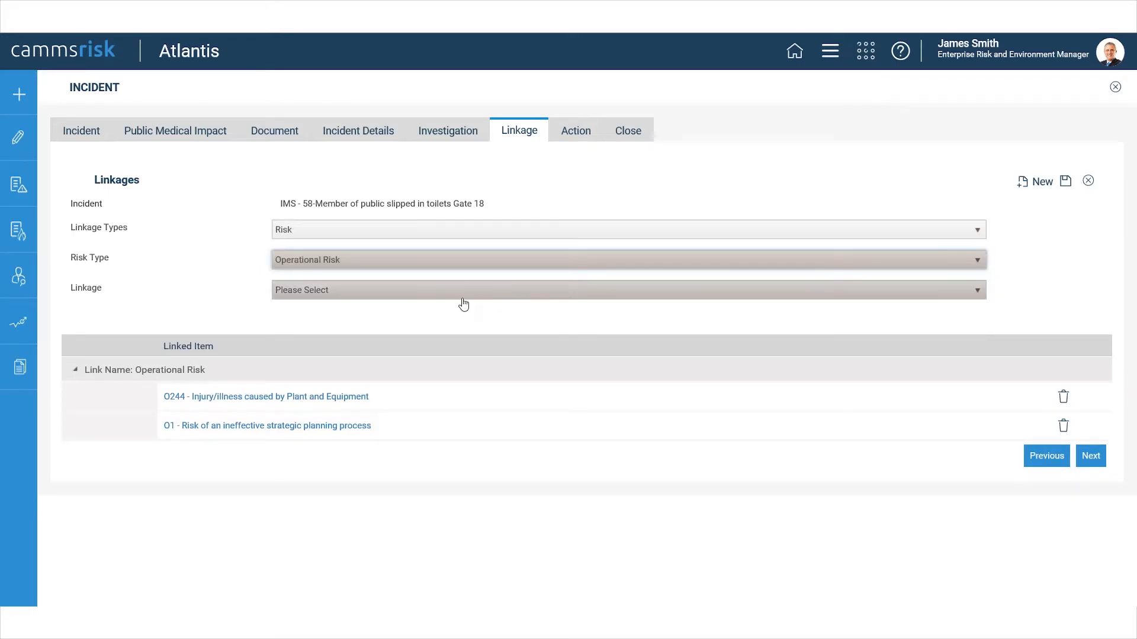
Try to link the incident to the risk "O244 - Injury/illness caused by Plant and Equipment".
left_click(462, 299)
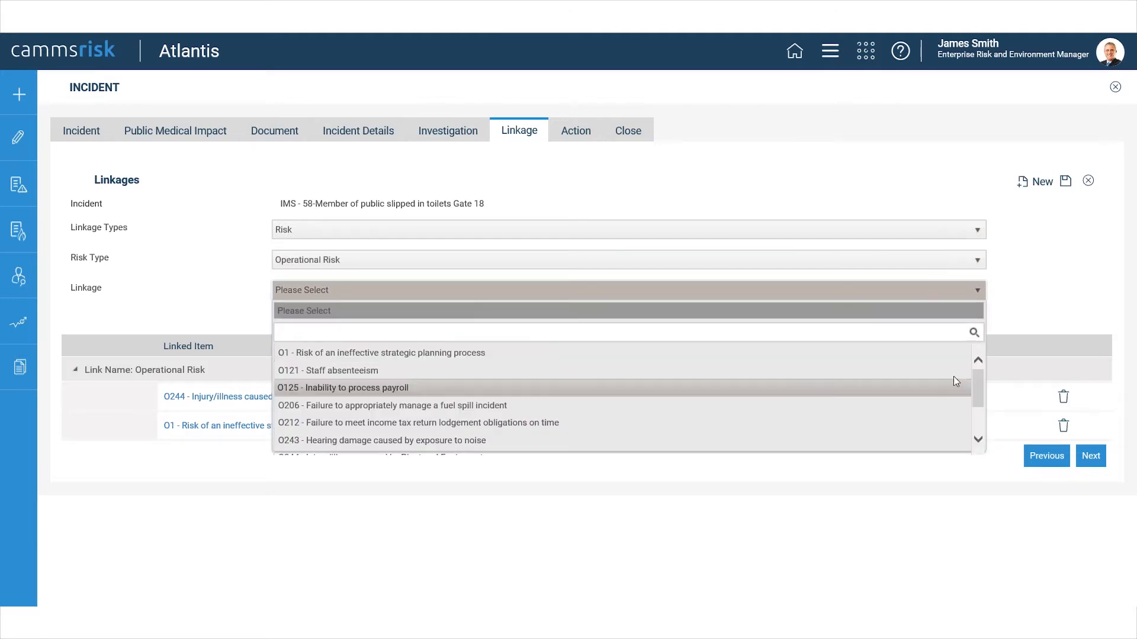
scroll(980, 402, "down", 3)
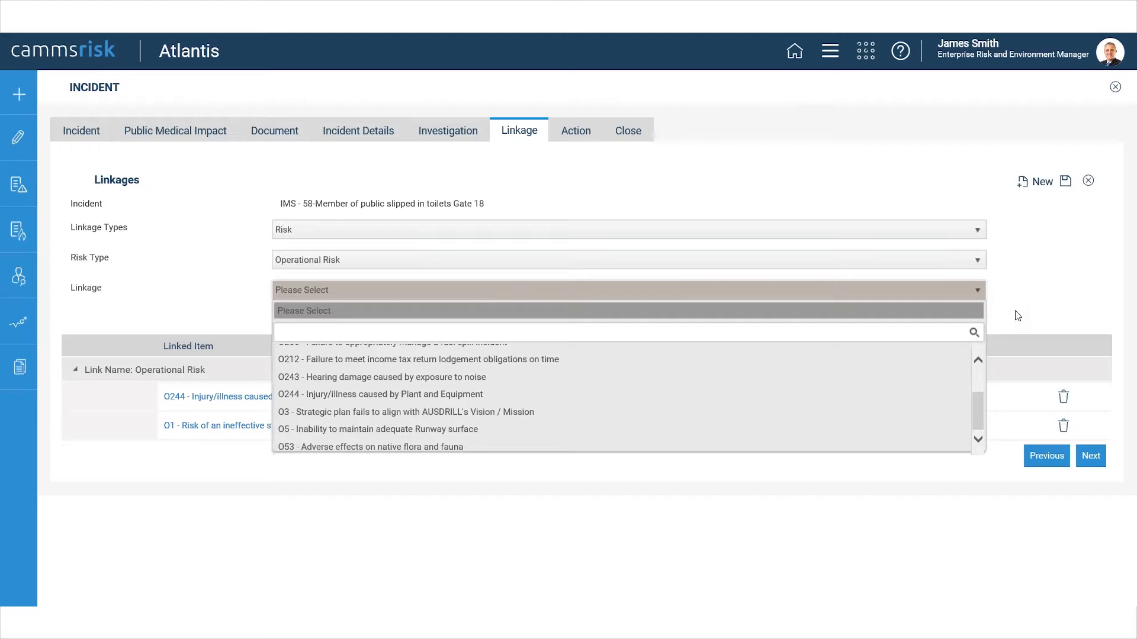
left_click(930, 389)
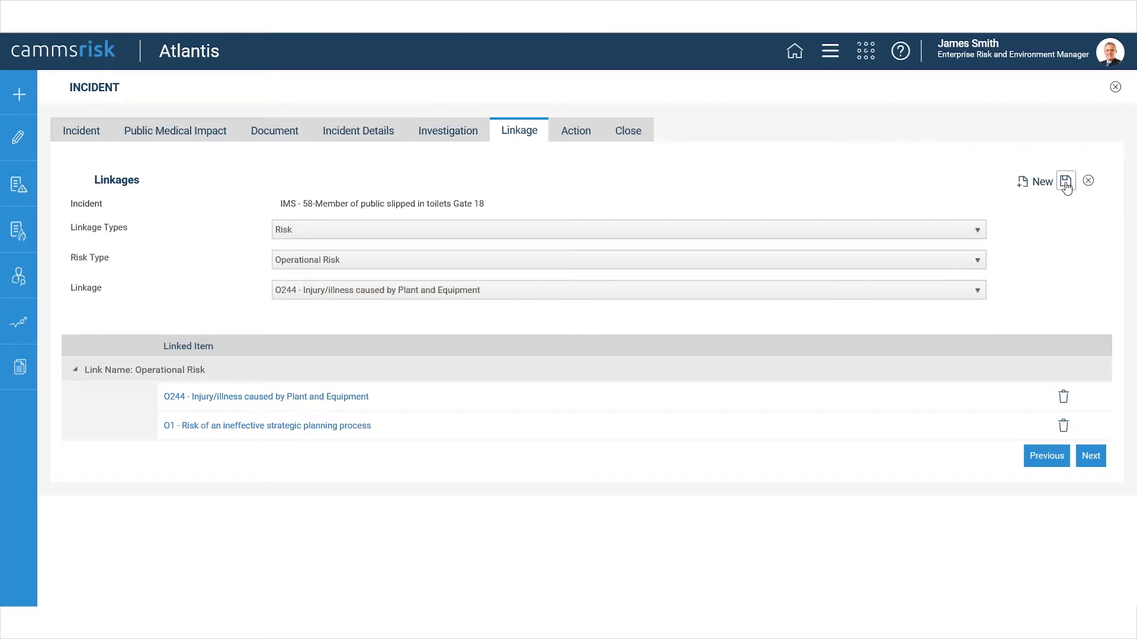
left_click(1065, 184)
left_click(753, 267)
Set the linkage to "O212 - Failure to meet income tax return lodgement obligations on time" and save it.
left_click(962, 291)
left_click(483, 358)
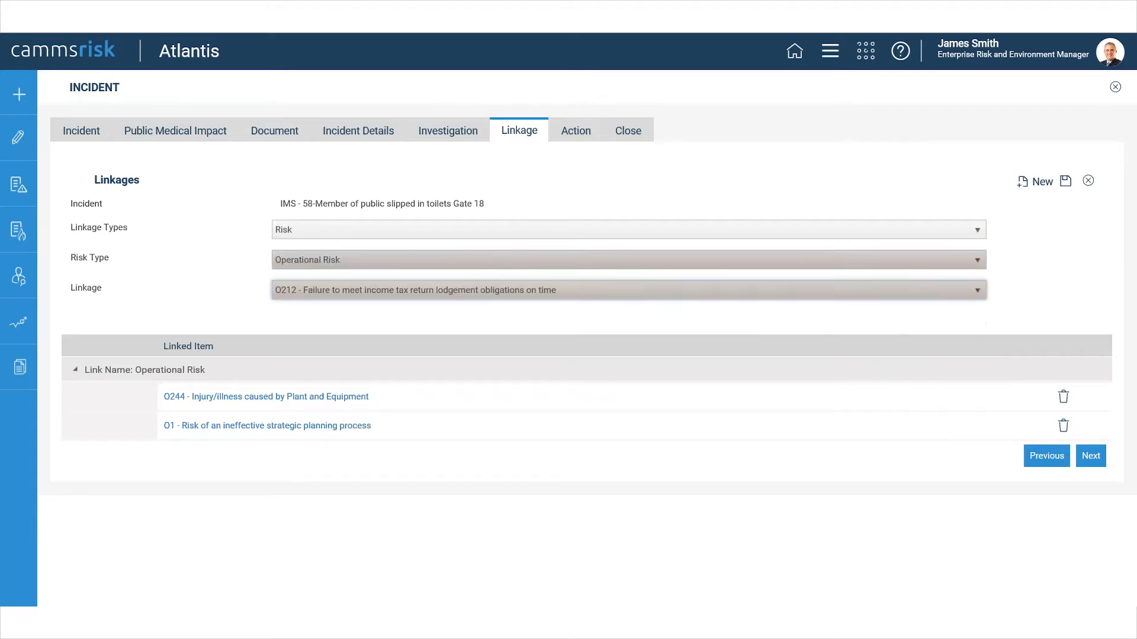
left_click(1065, 181)
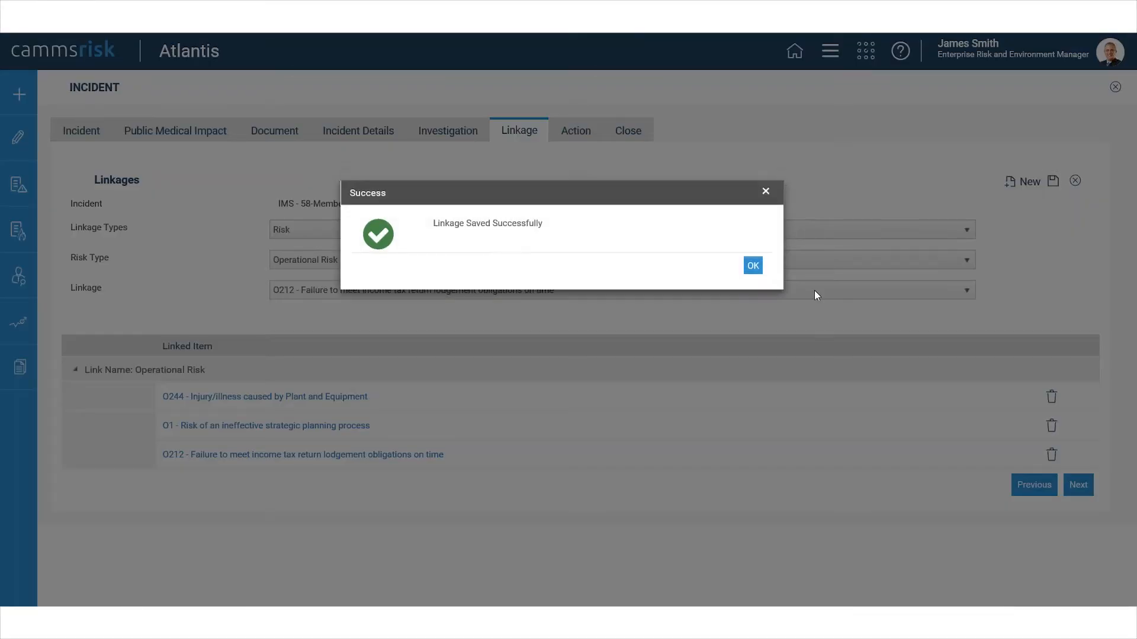
left_click(753, 266)
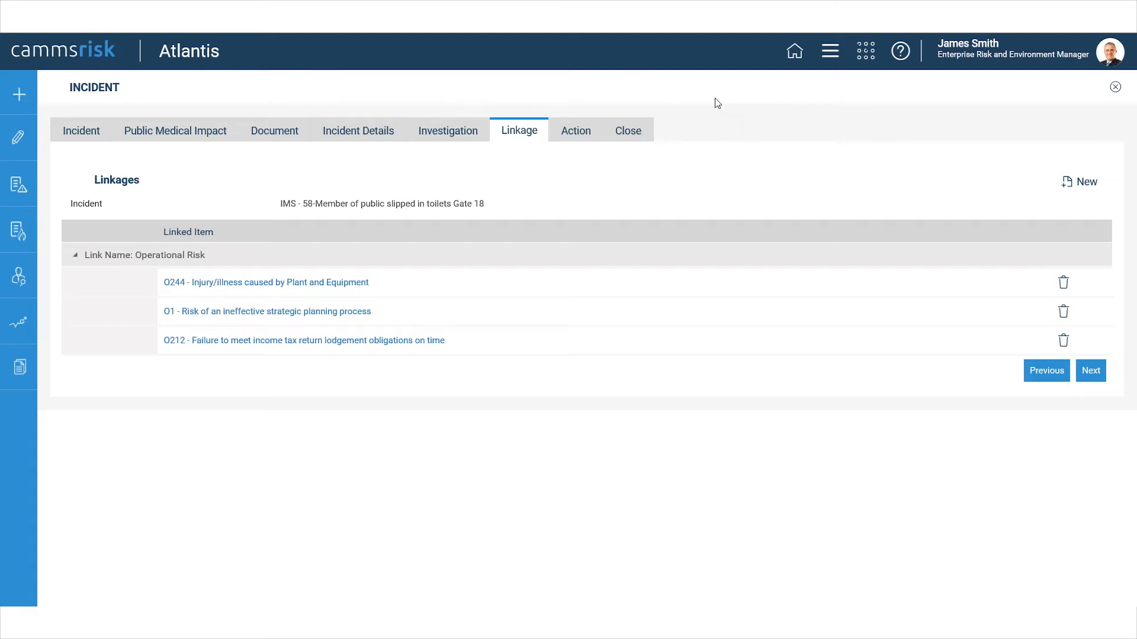
Examine the incident's closure details, including the evaluator choices, Date Closed and Status options.
left_click(642, 130)
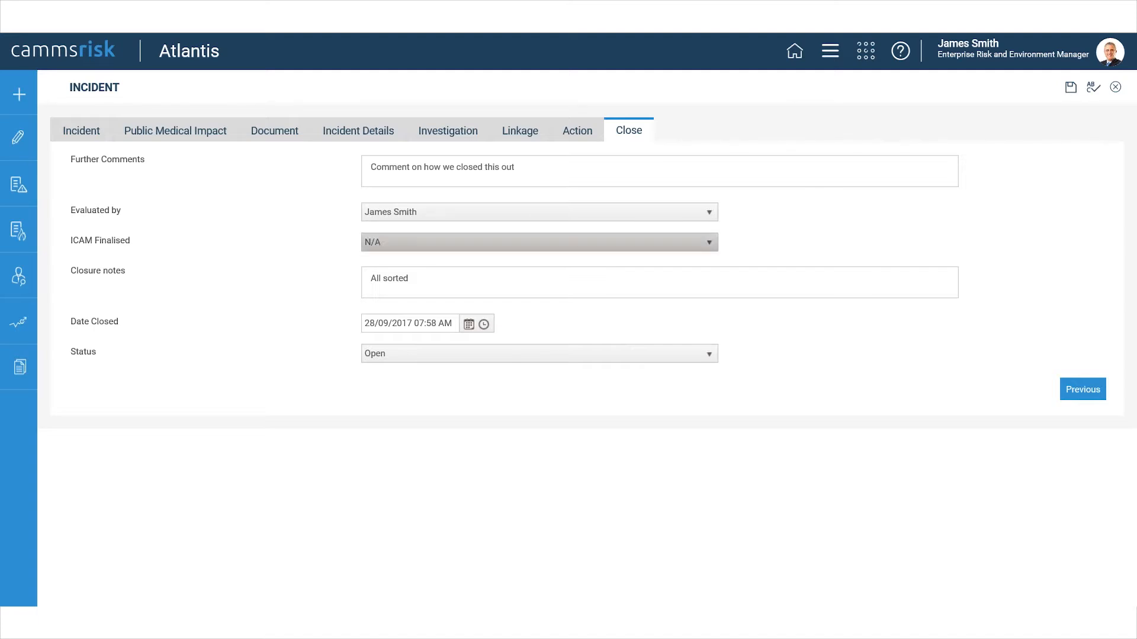
left_click(390, 212)
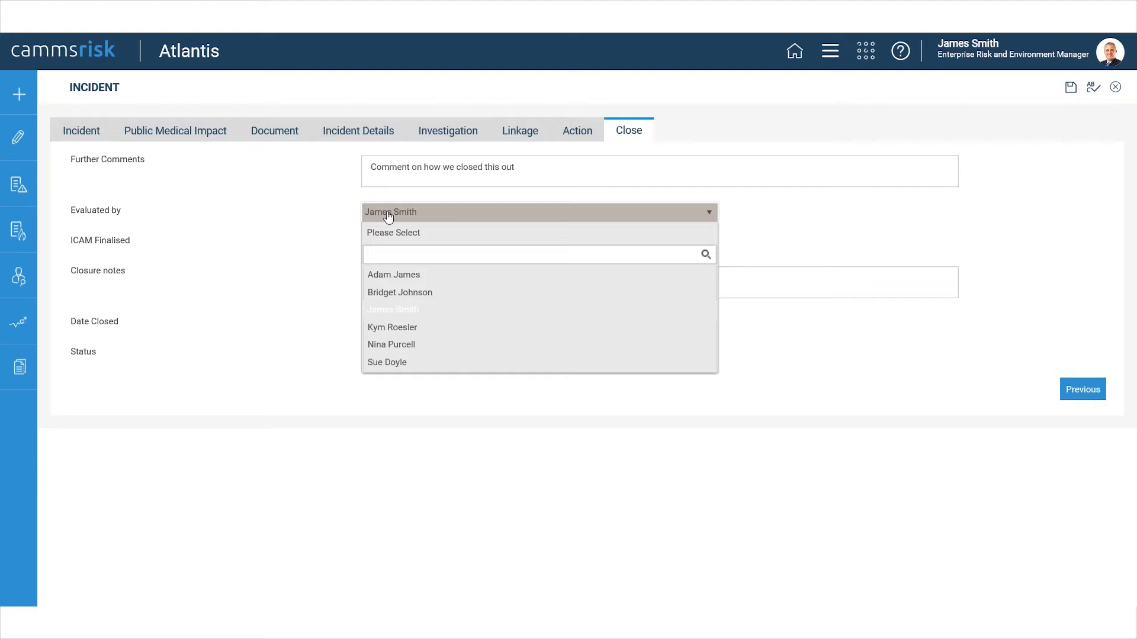
left_click(267, 232)
left_click(469, 323)
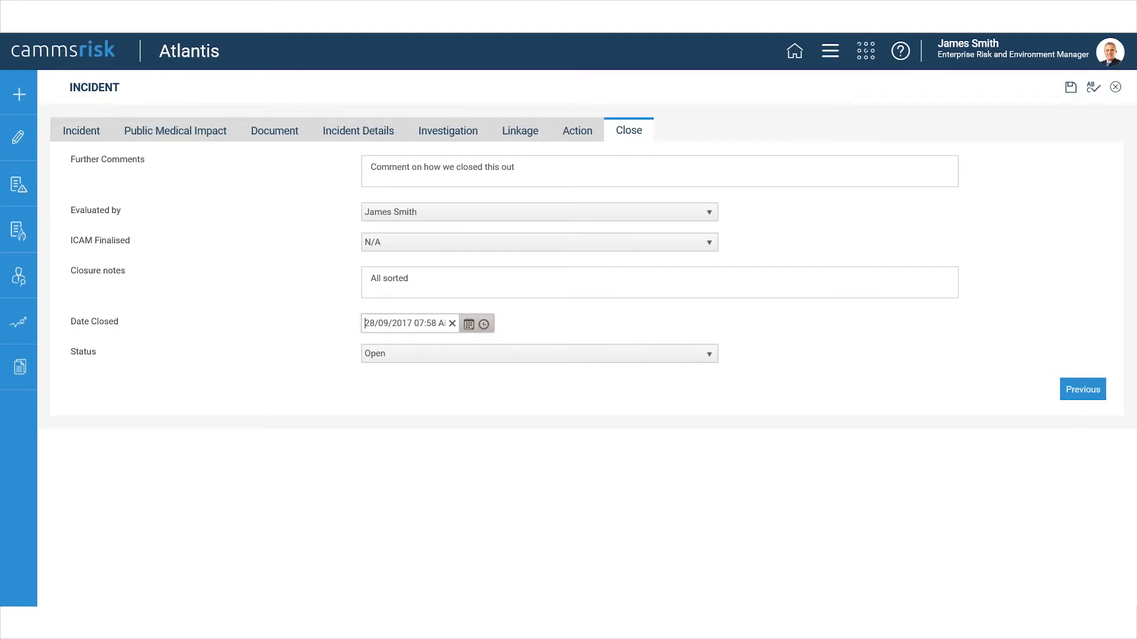
left_click(551, 359)
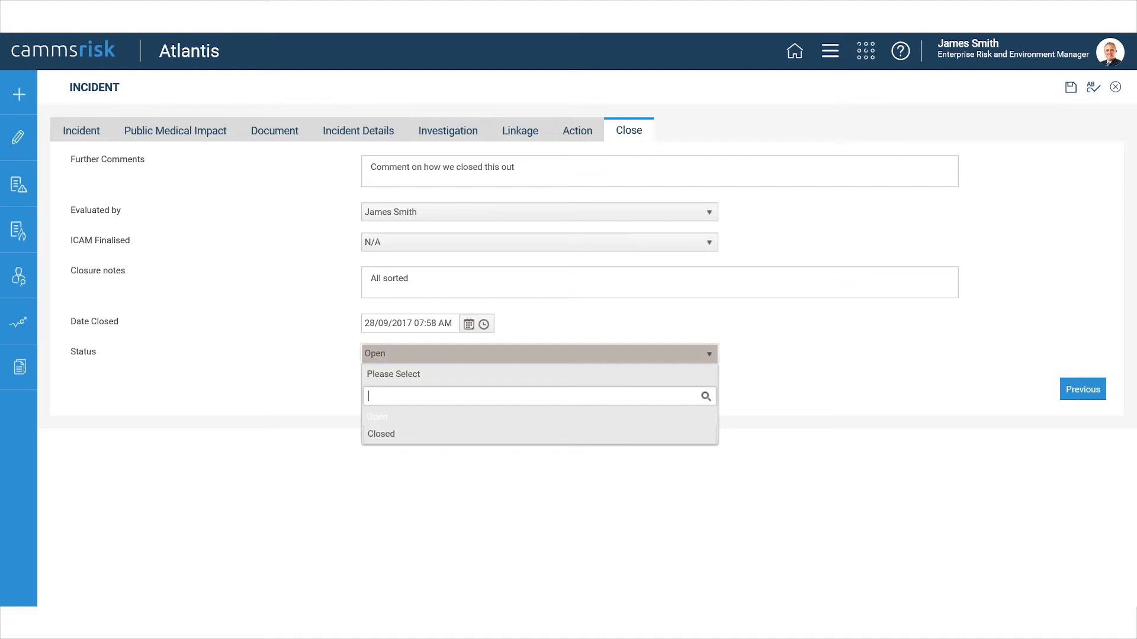
left_click(869, 350)
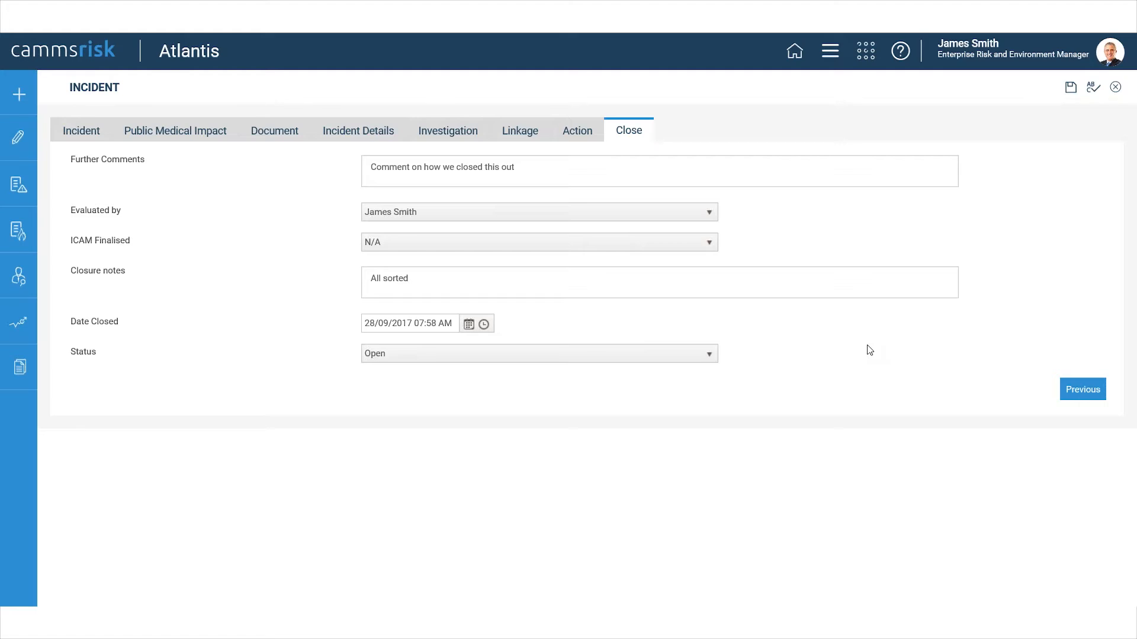
Replace the Further Comments text in the closure details with "New comment can be entered".
triple_click(442, 167)
type("New")
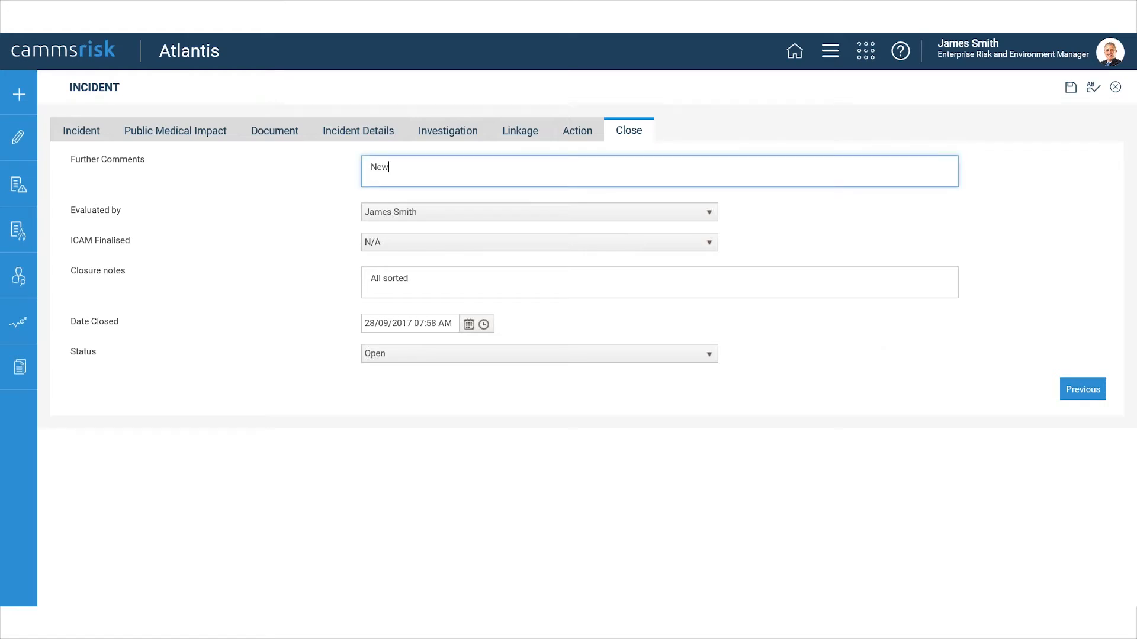
type(" comment can be entered")
Select N/A for ICAM Finalised and replace the Closure notes text with "new closure notes".
left_click(452, 246)
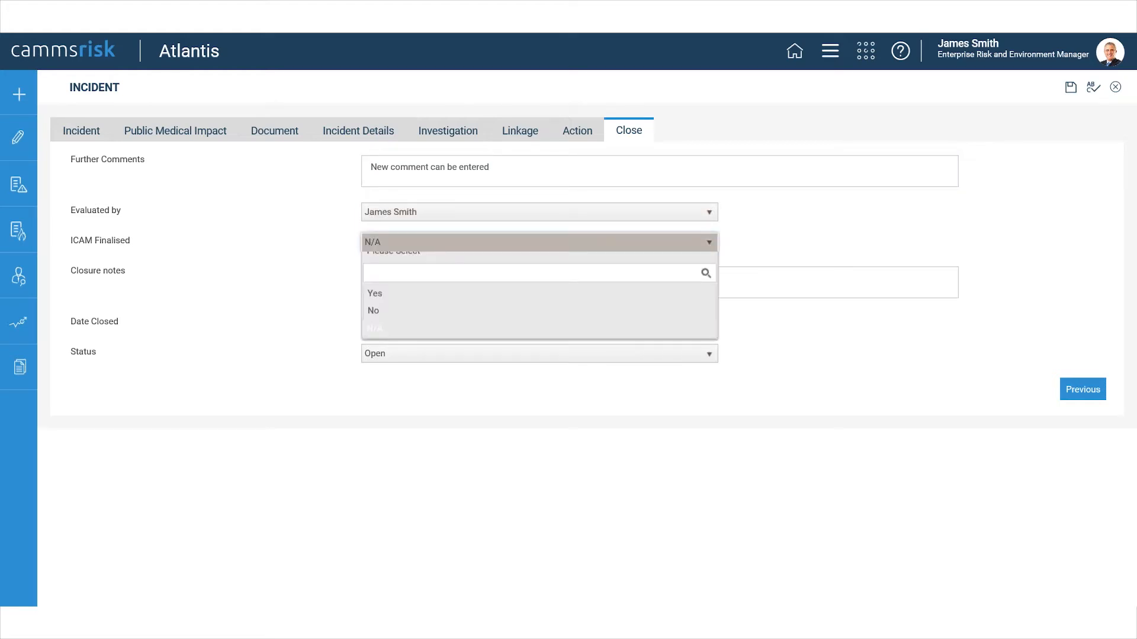
left_click(376, 336)
left_click_drag(430, 275, 214, 278)
type("n")
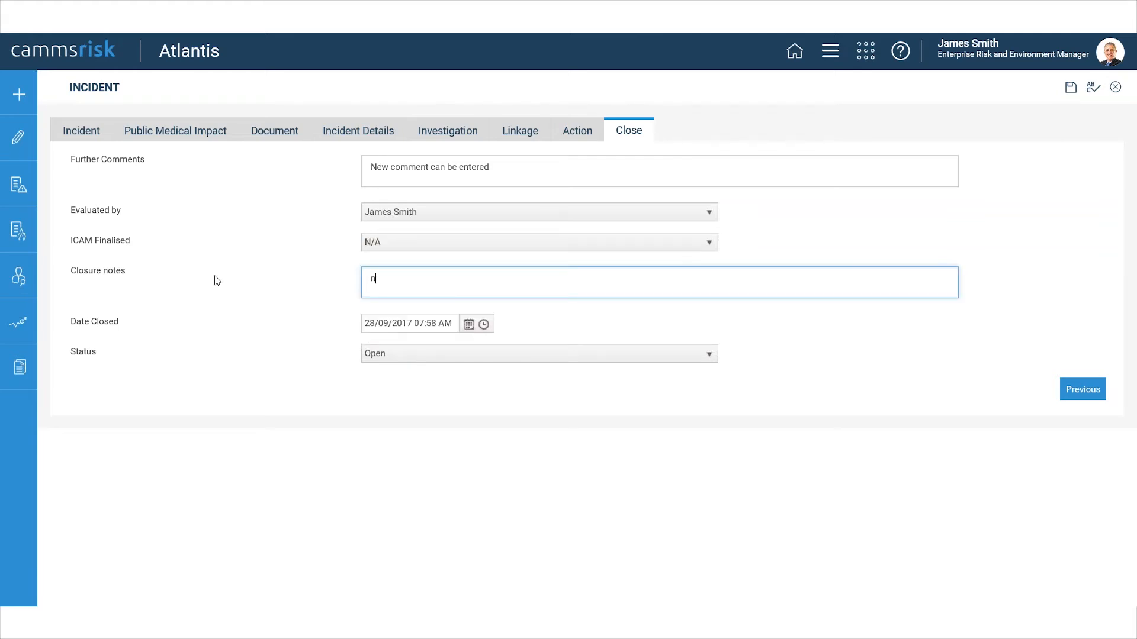
type("ew closure notes")
Check the Date Closed and Status options without changing them, and save the incident's closure details.
left_click(484, 326)
left_click(461, 328)
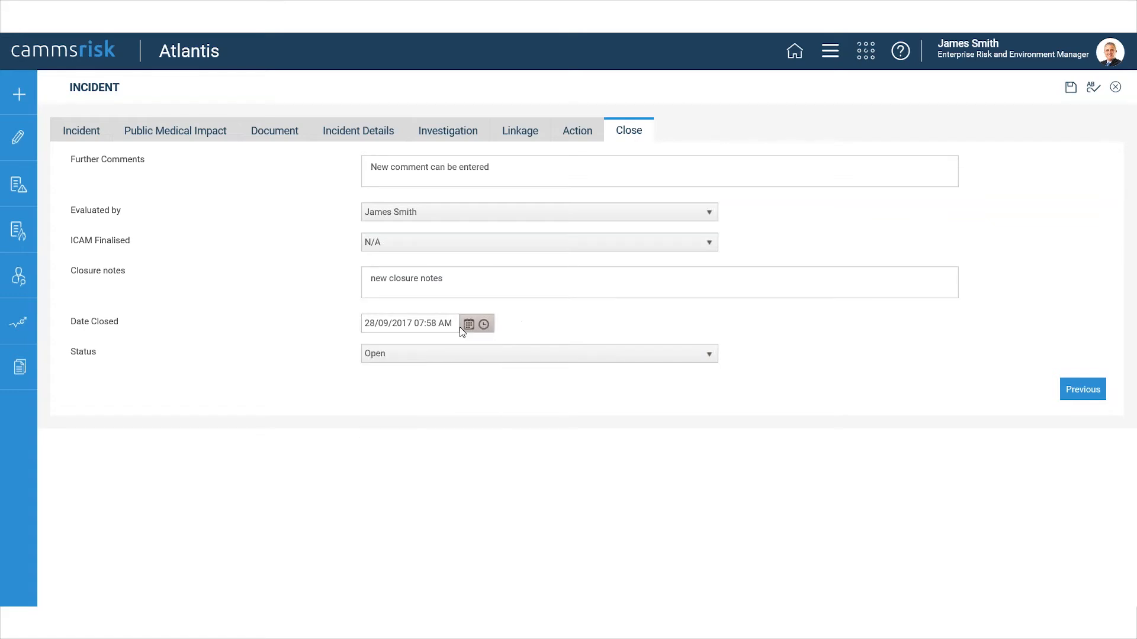
left_click(463, 355)
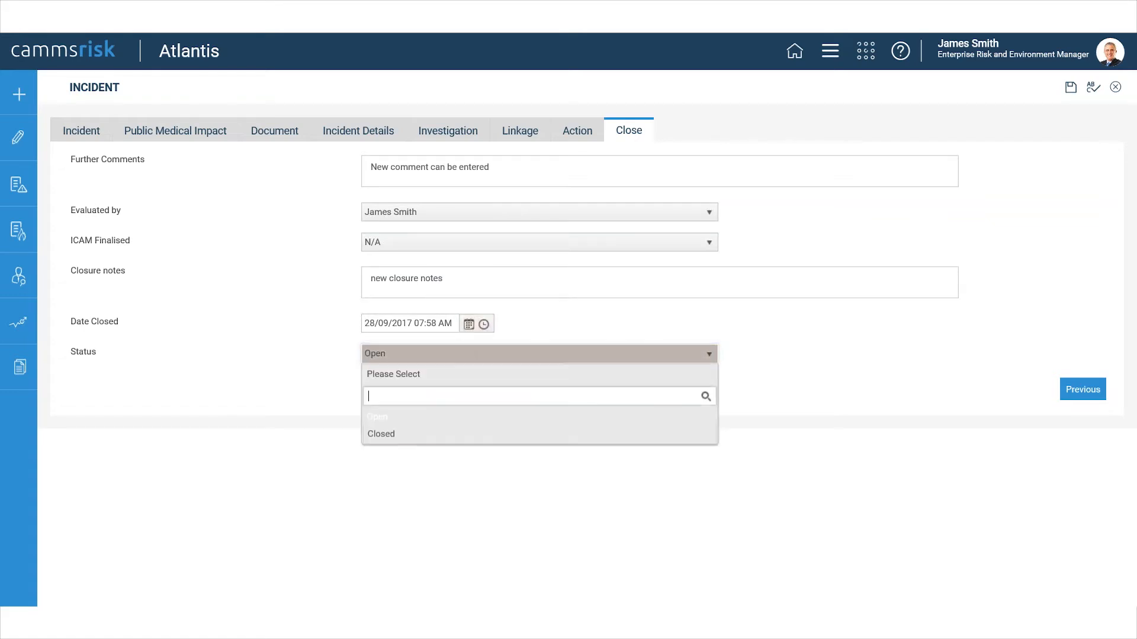
left_click(930, 363)
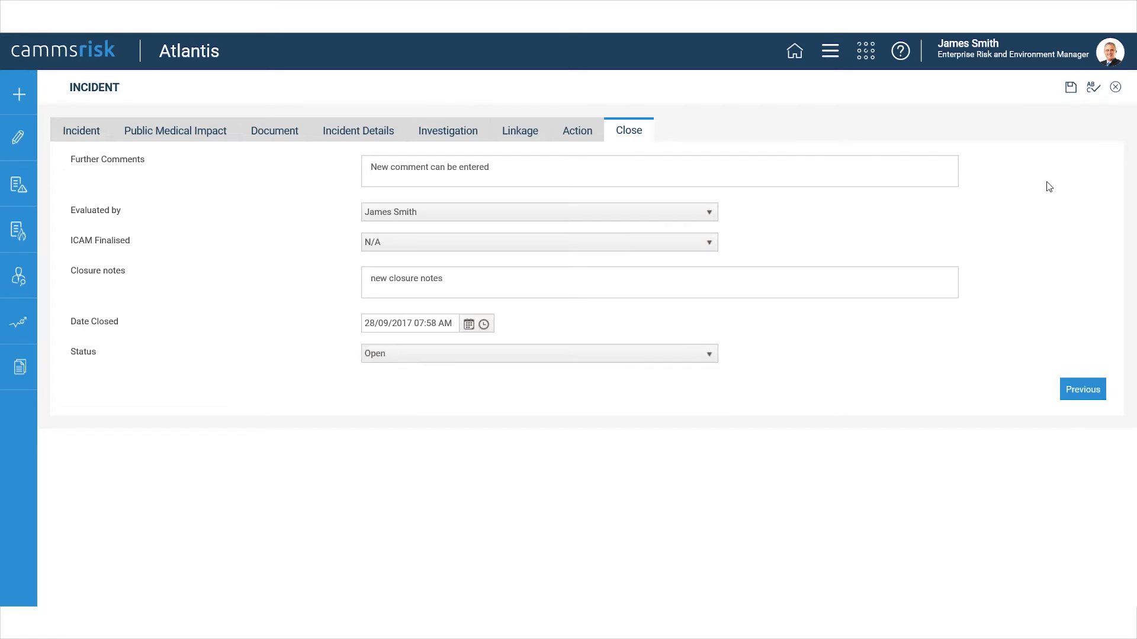
left_click(1070, 88)
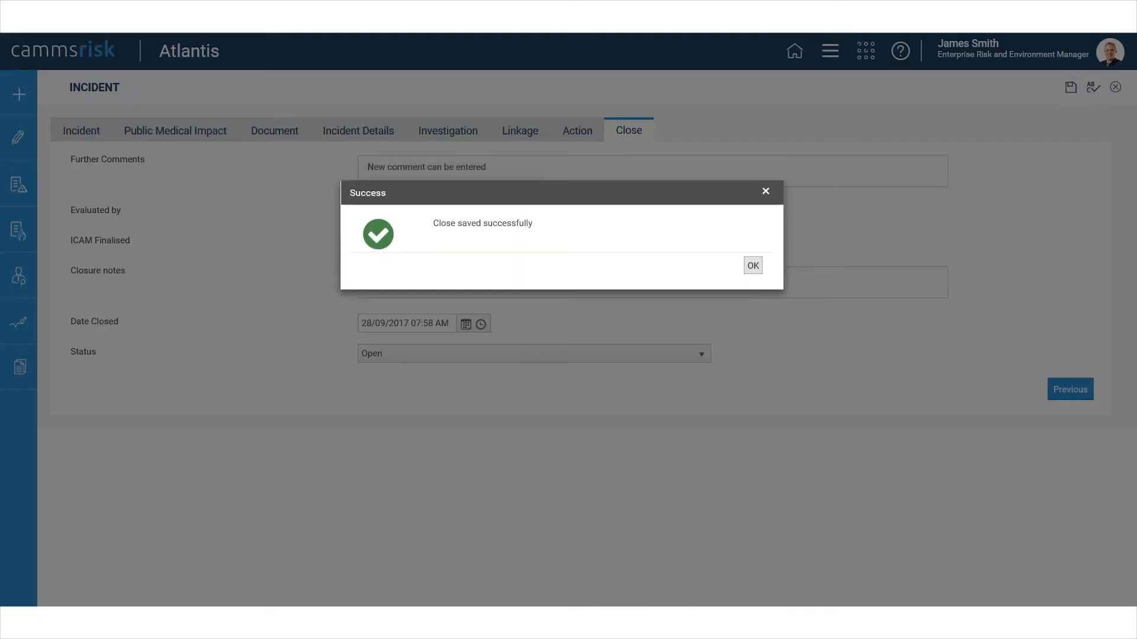
left_click(751, 265)
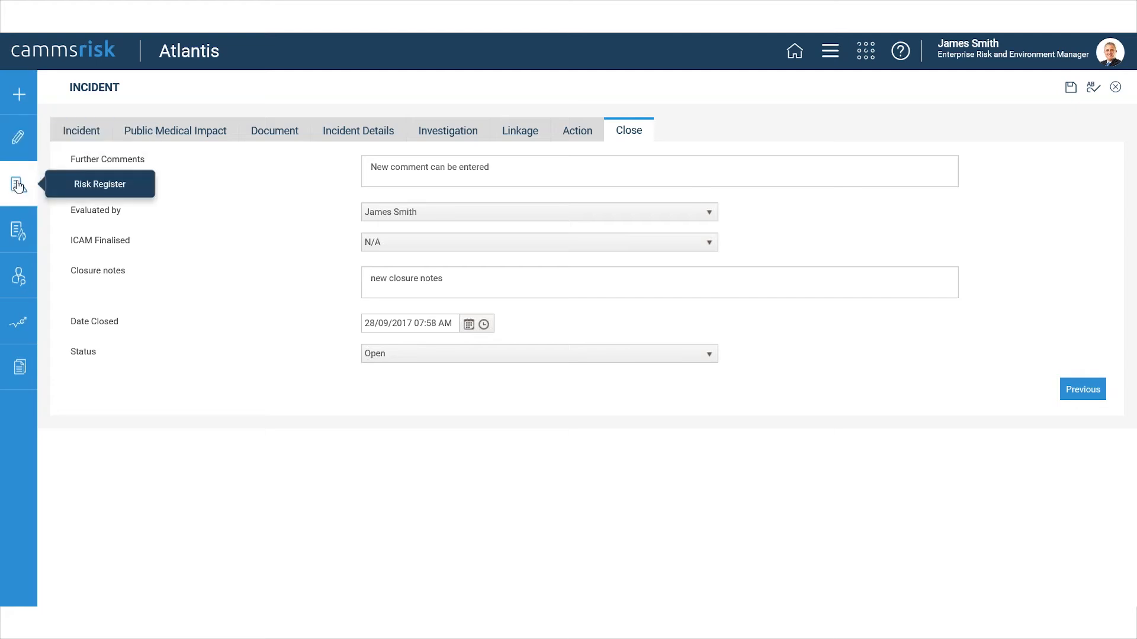
Sort the incident register by Responsible Person in ascending order and look over its available filter fields.
left_click(24, 229)
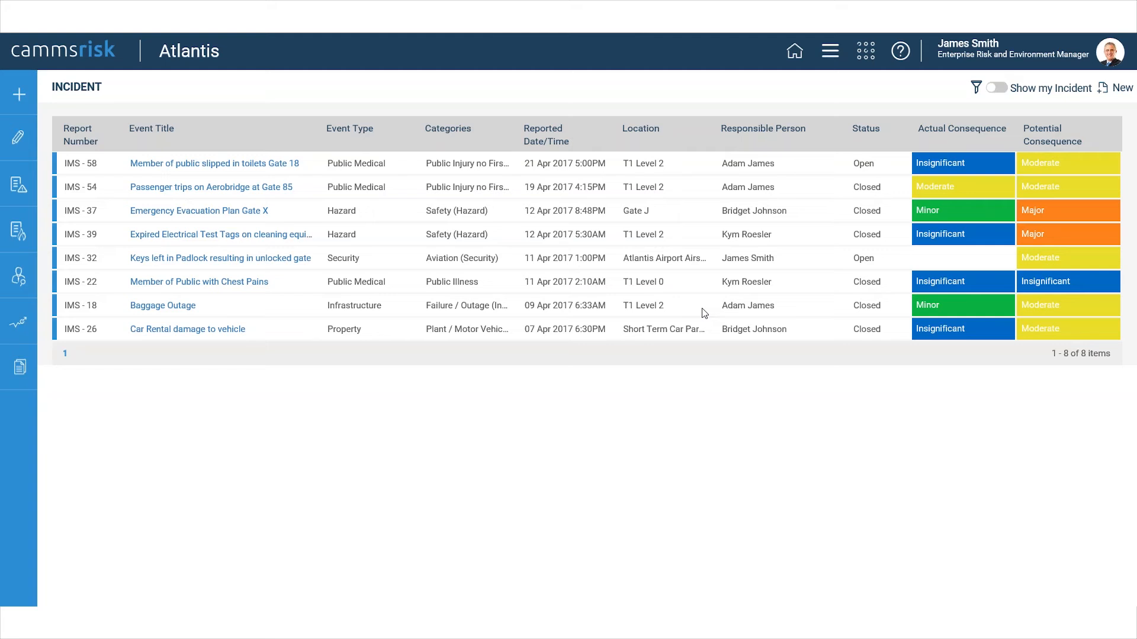
left_click(854, 131)
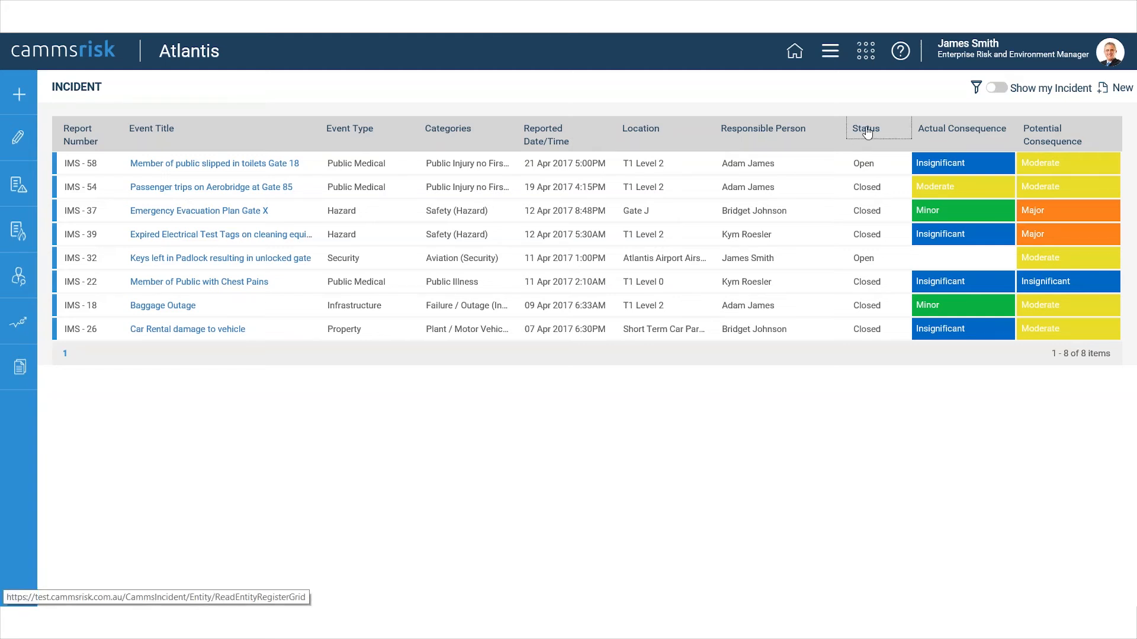
left_click(795, 133)
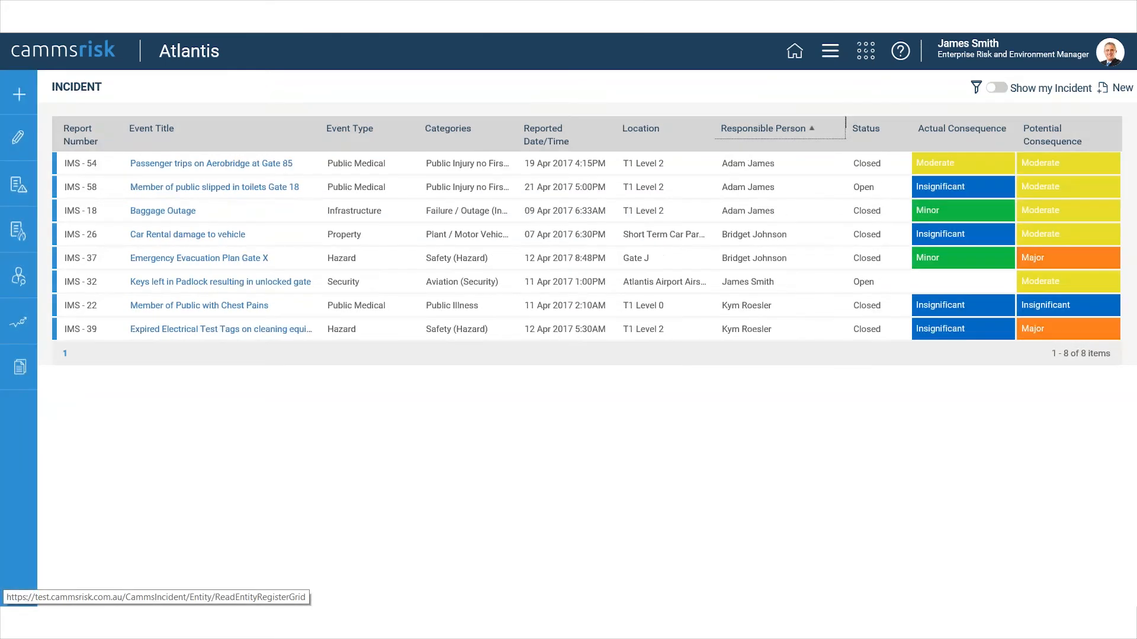
left_click(976, 87)
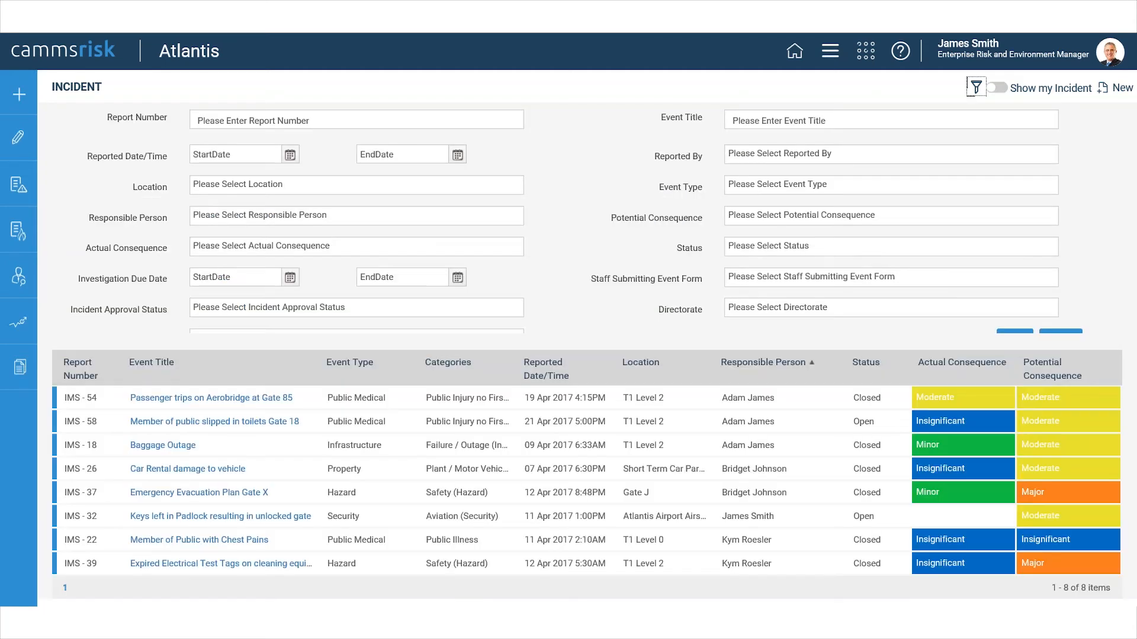
left_click(974, 88)
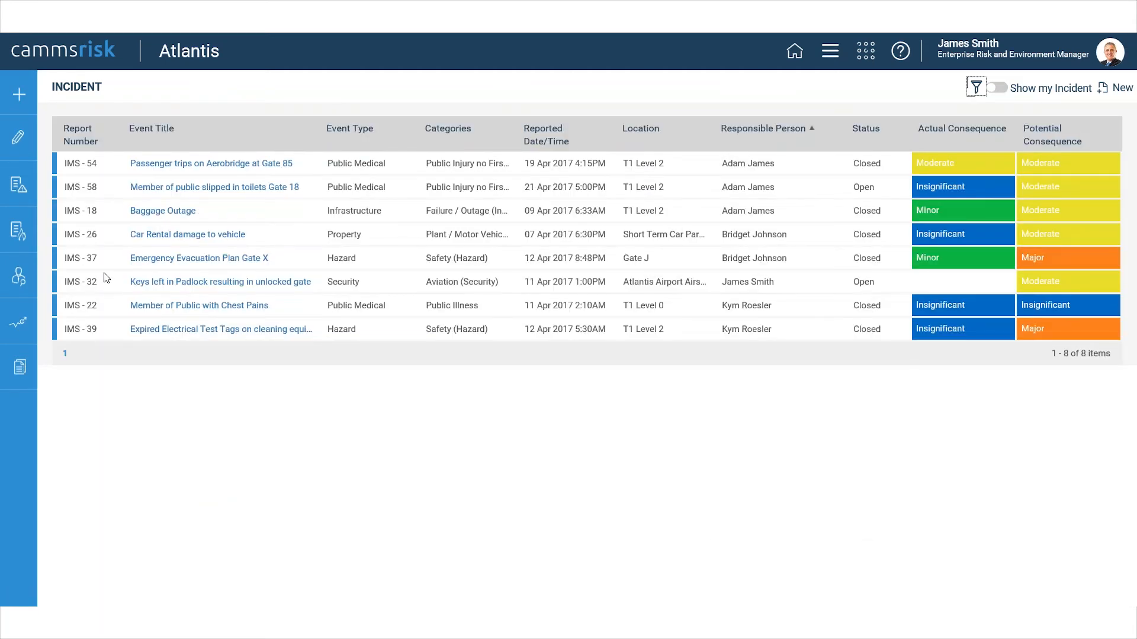
Examine the incident dashboard's organisation hierarchy and all its overview charts, from potential consequence to incident type and risk rating type.
left_click(20, 322)
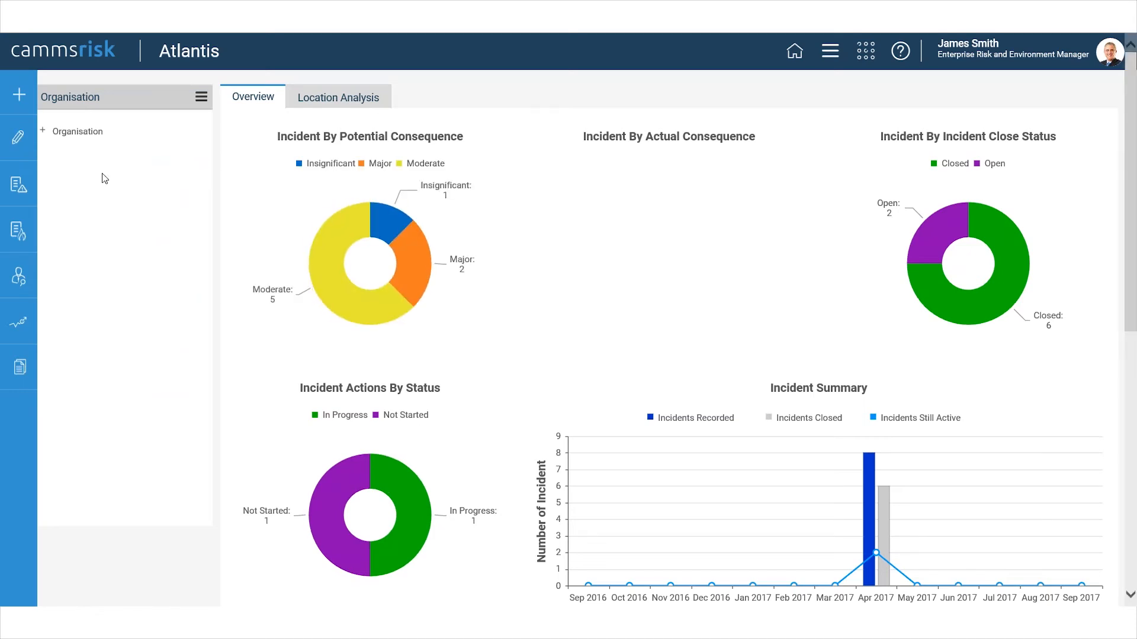
left_click(43, 132)
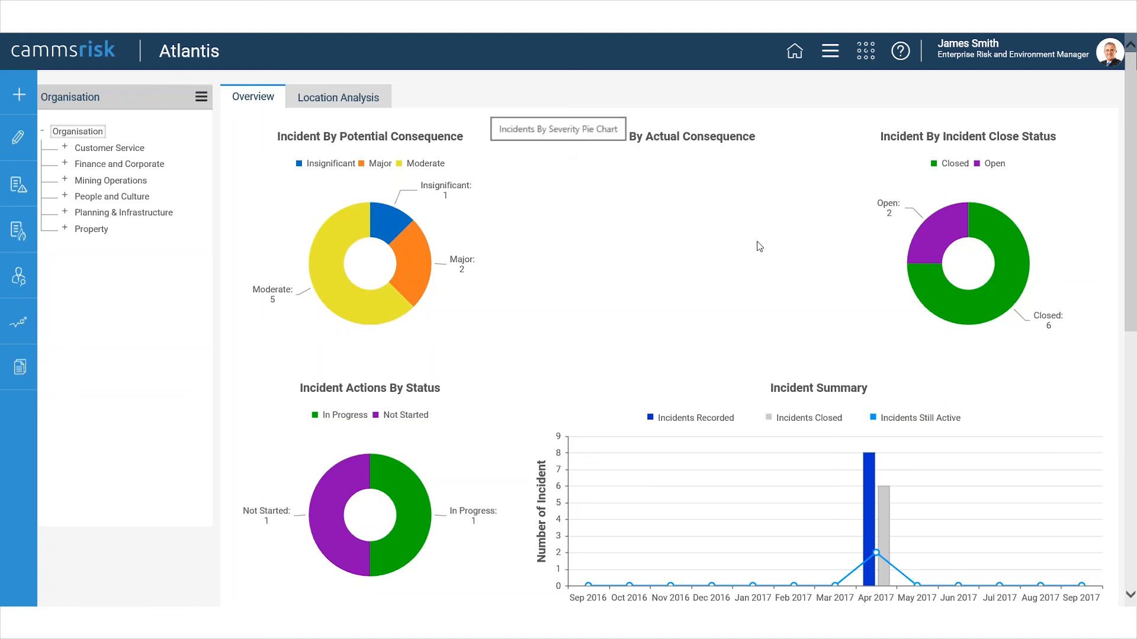
scroll(769, 248, "down", 2)
scroll(768, 248, "down", 2)
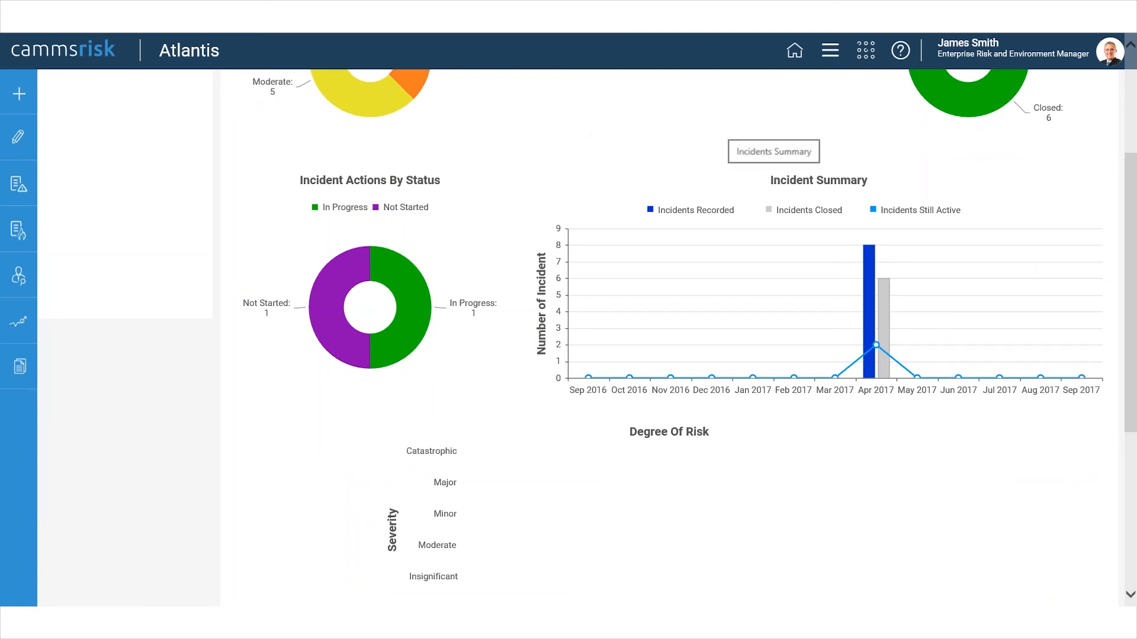
scroll(770, 266, "down", 5)
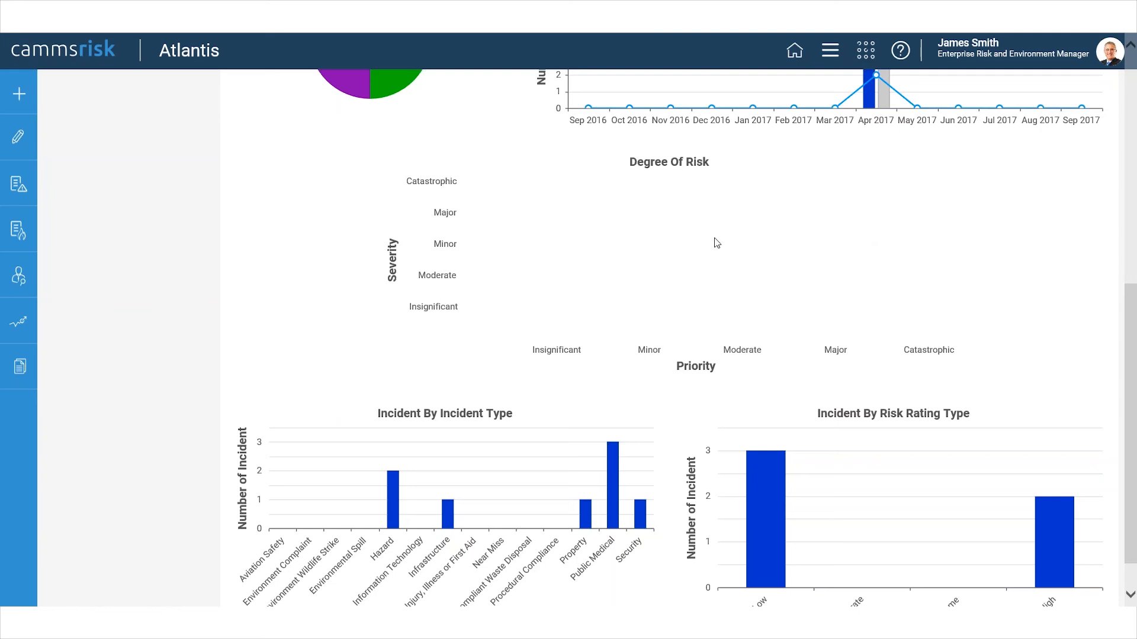
scroll(690, 237, "down", 1)
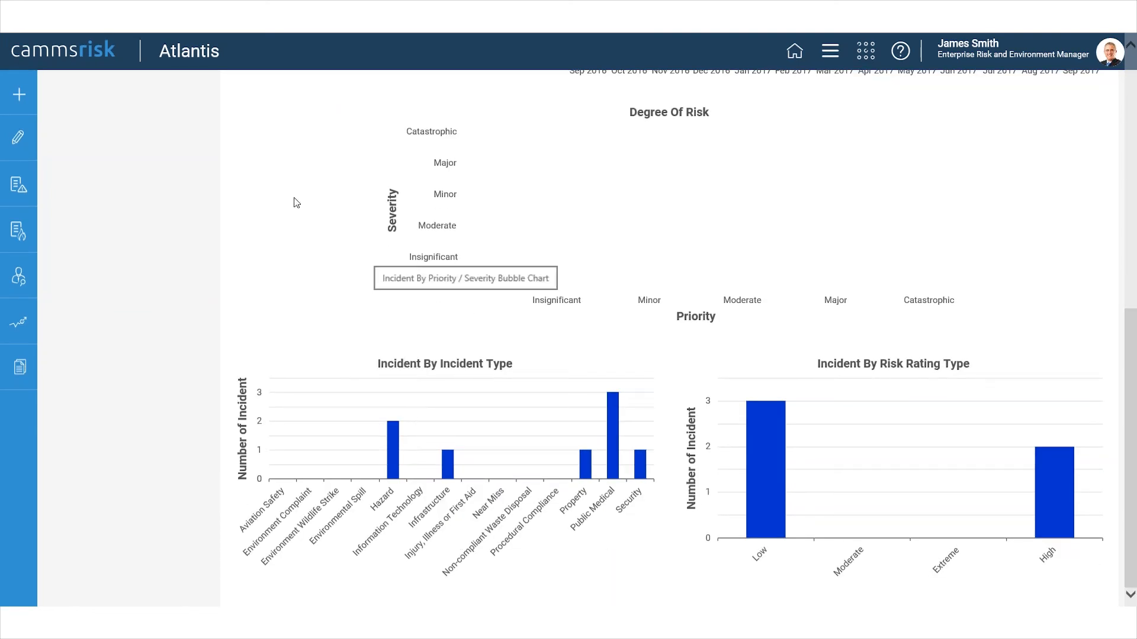
scroll(367, 293, "up", 8)
scroll(367, 296, "up", 2)
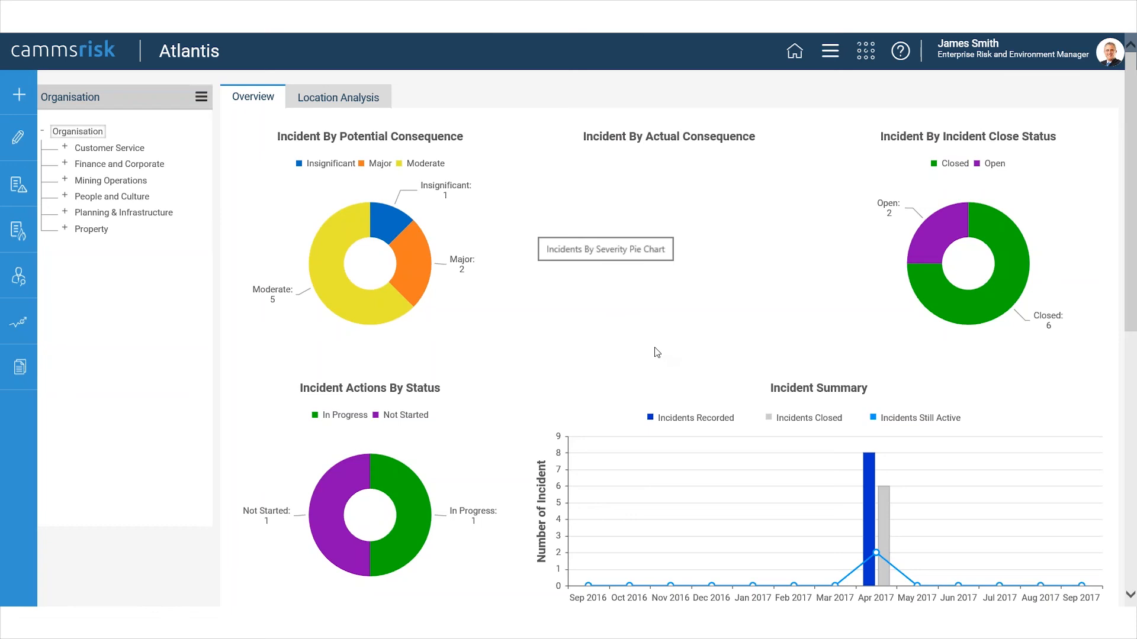
Drill into the Moderate segment of Incident By Potential Consequence and the Open segment of Incident By Incident Close Status.
mouse_move(371, 315)
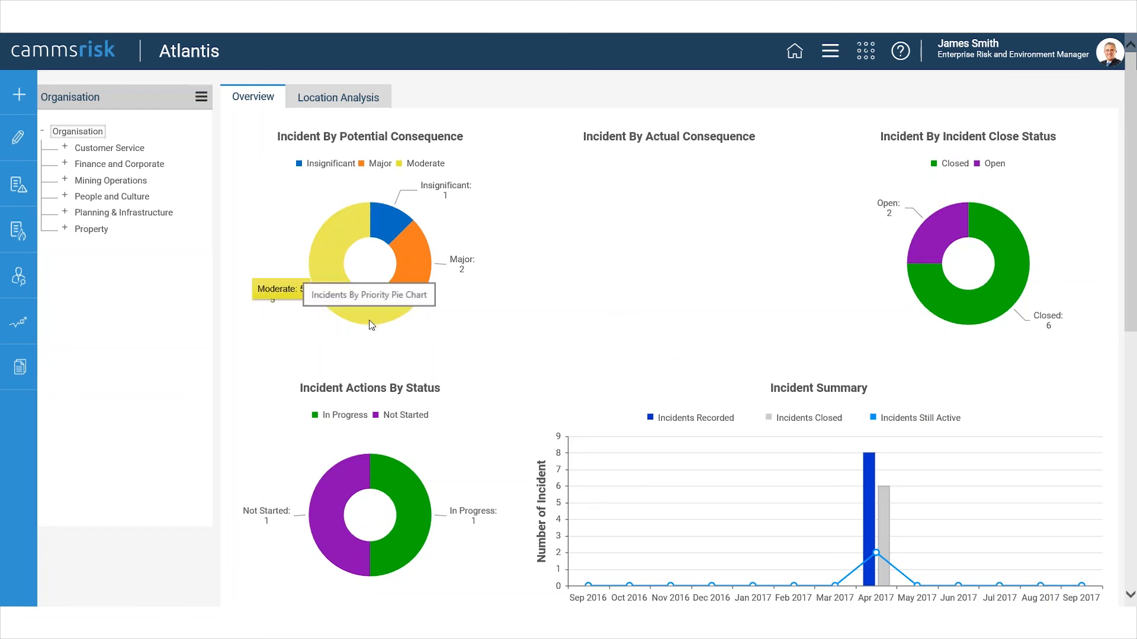
left_click(369, 317)
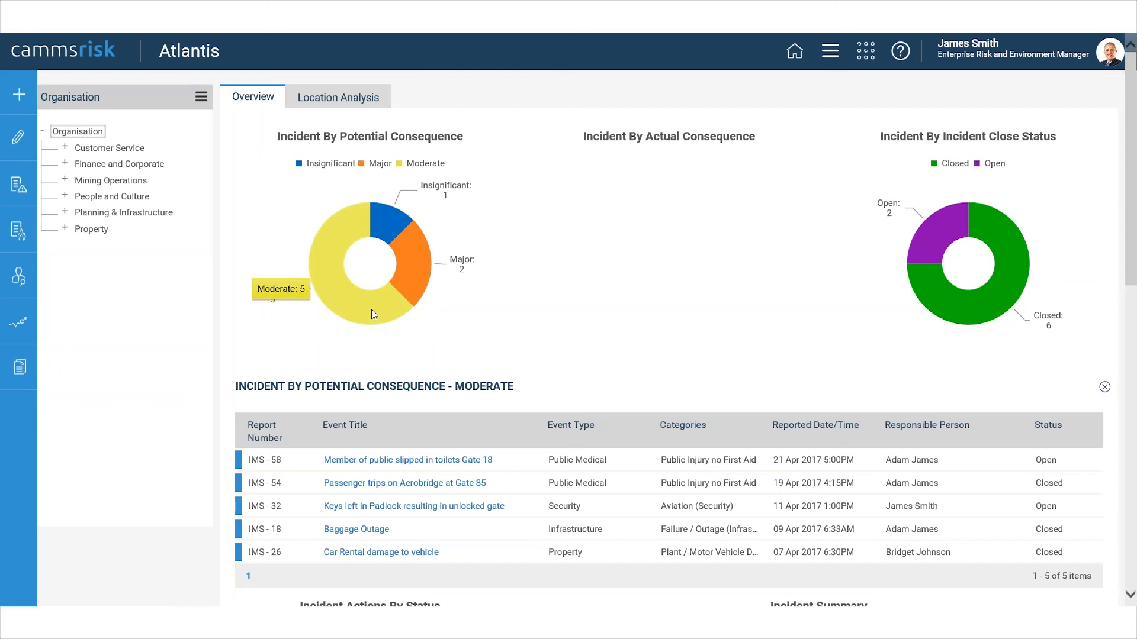
left_click(942, 243)
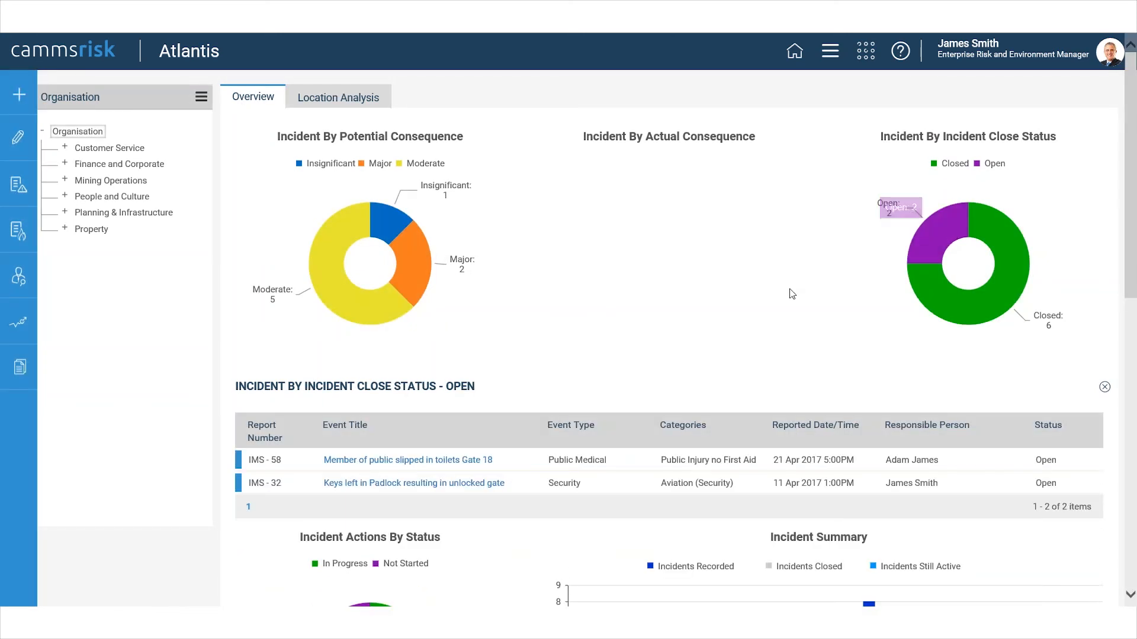
Drill into the Not Started segment of Incident Actions By Status and review the listed action's details.
scroll(794, 278, "down", 3)
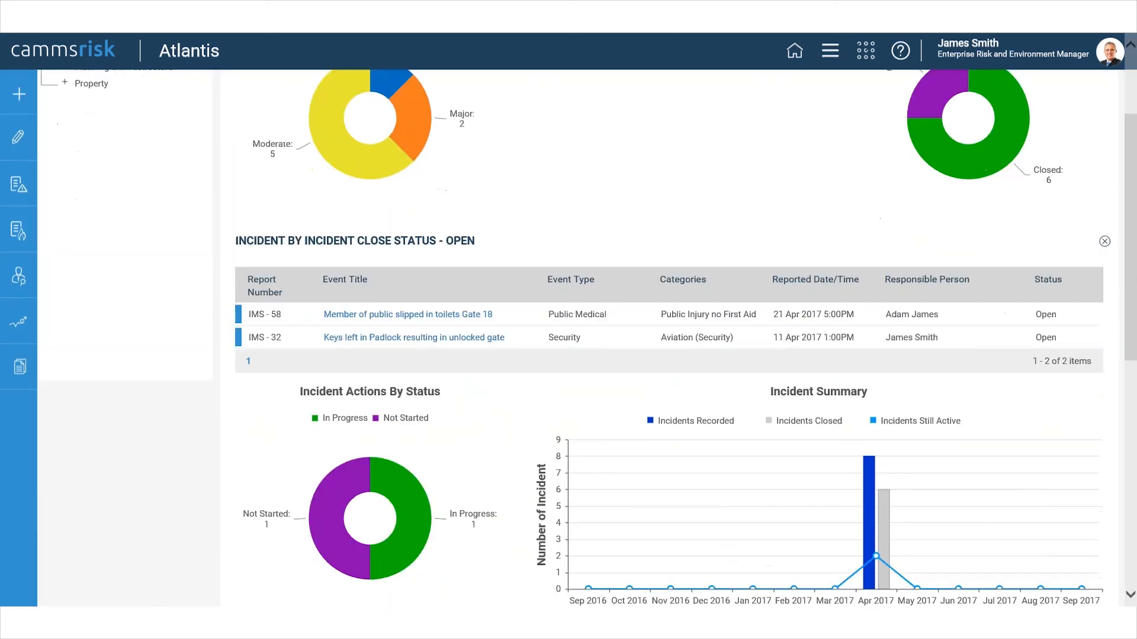
left_click(327, 476)
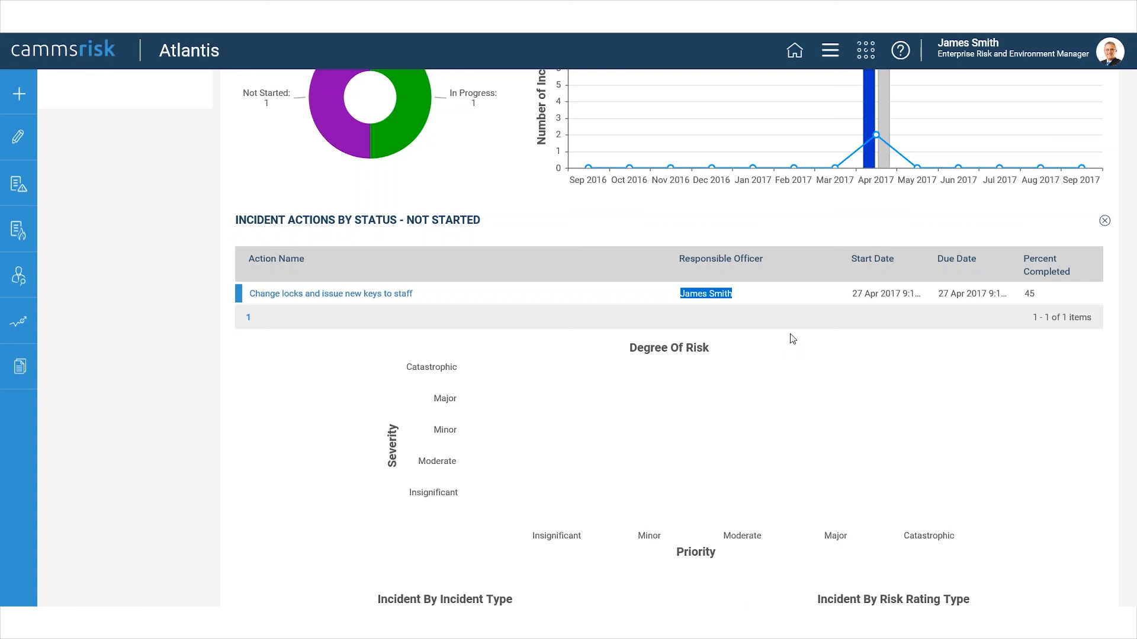
left_click(782, 299)
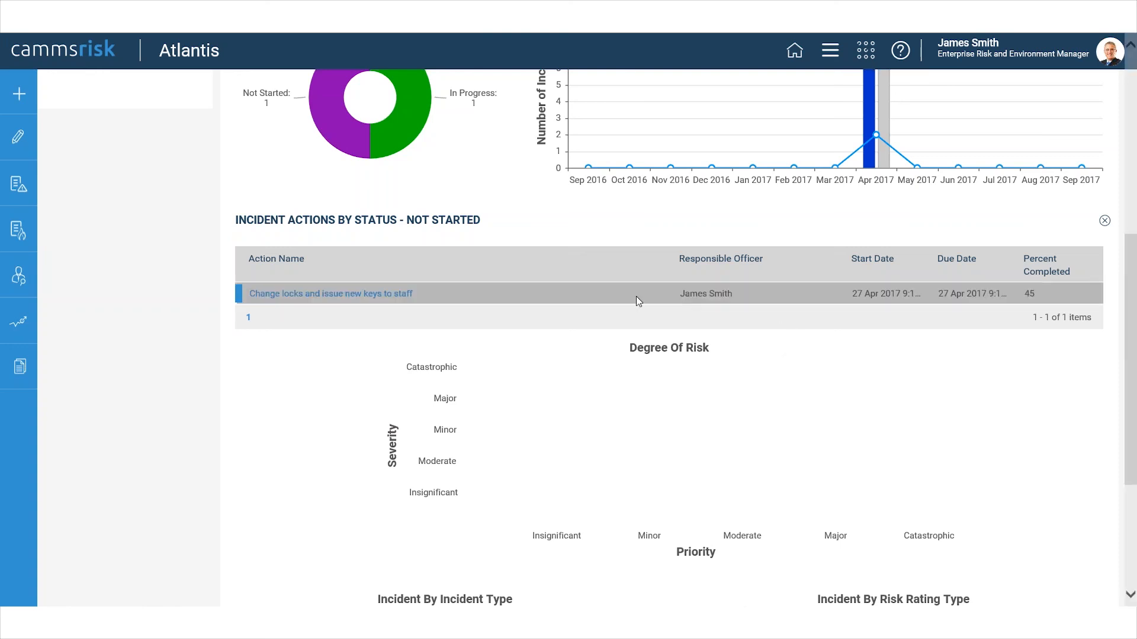
scroll(325, 394, "down", 4)
scroll(324, 392, "up", 10)
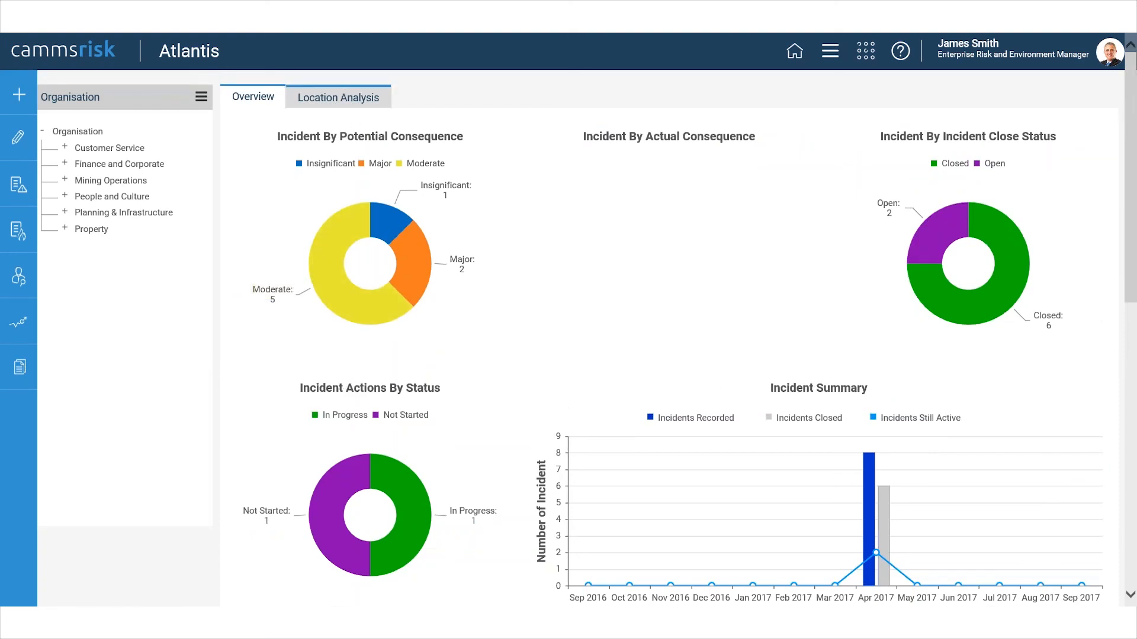
Inspect the location of incident IMS - 32 around Adelaide on the Location Analysis map, and return to the Overview.
left_click(336, 104)
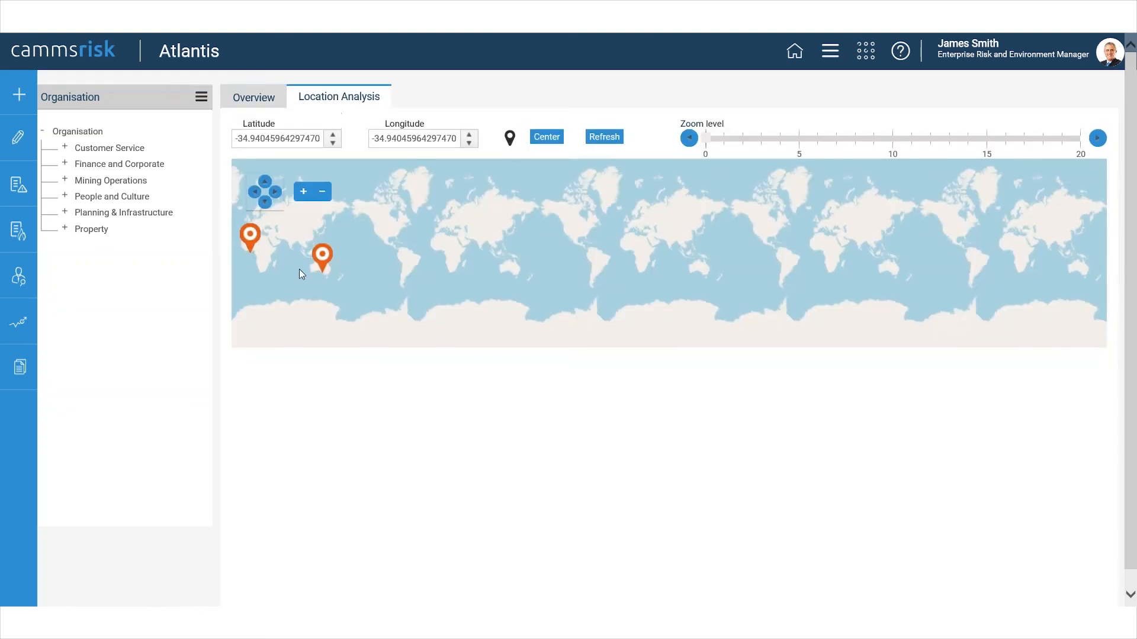
mouse_move(319, 277)
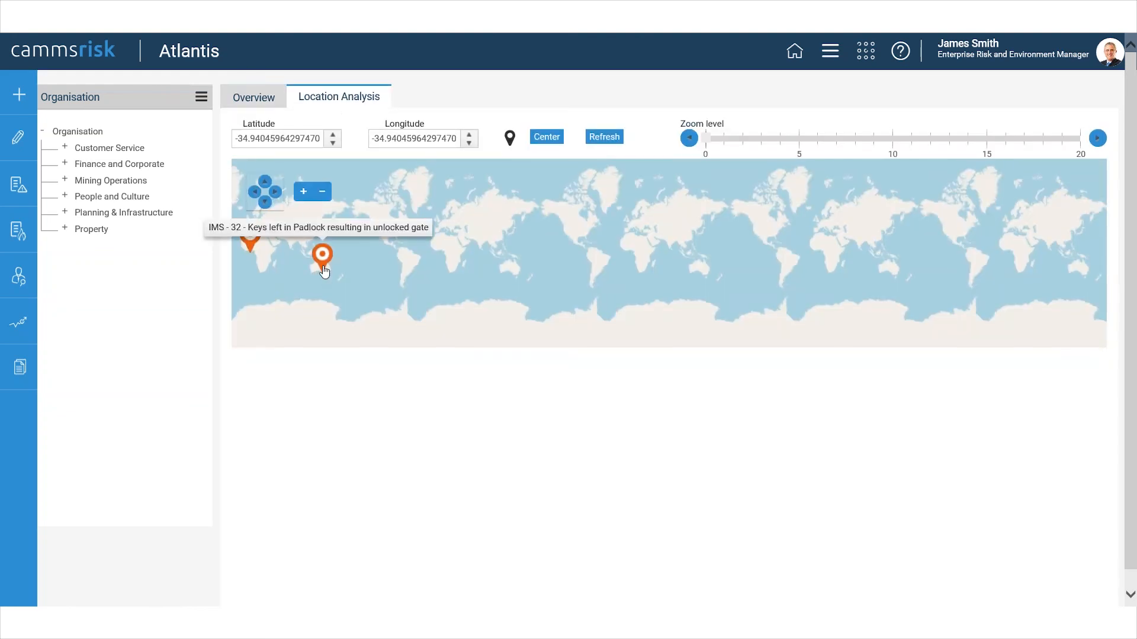
left_click(322, 261)
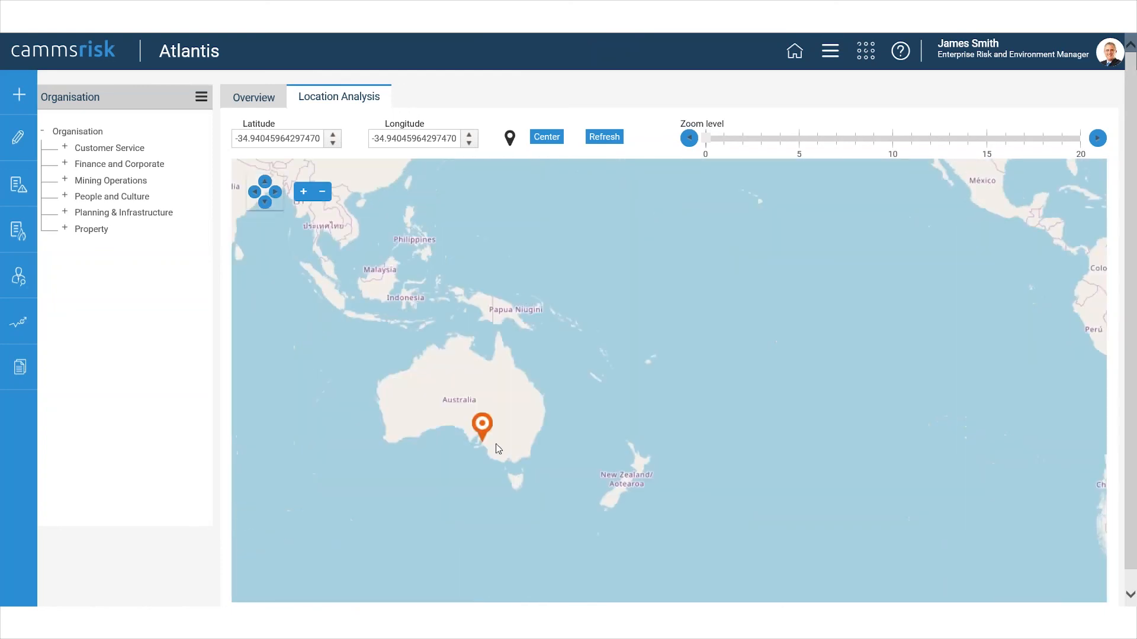
scroll(495, 443, "up", 5)
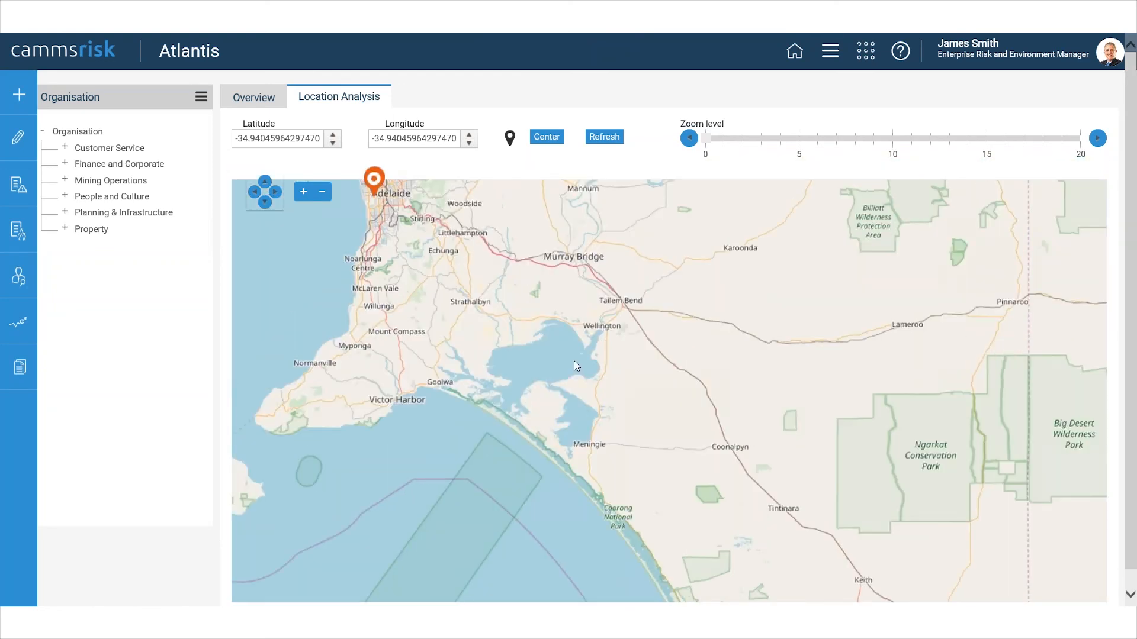
left_click_drag(574, 360, 655, 490)
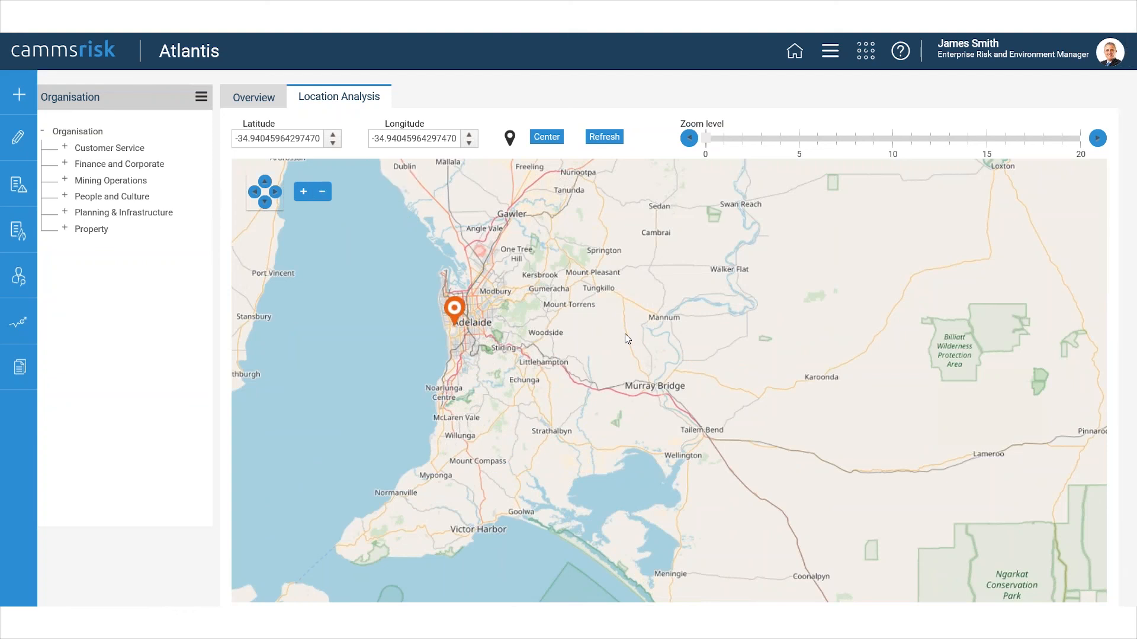
left_click(249, 99)
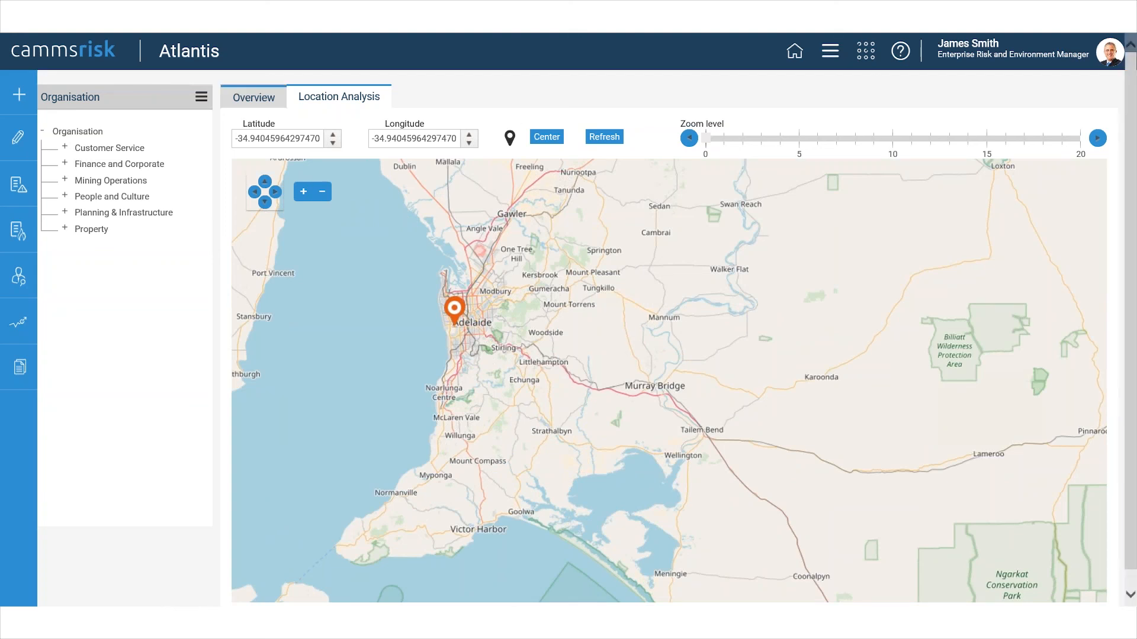